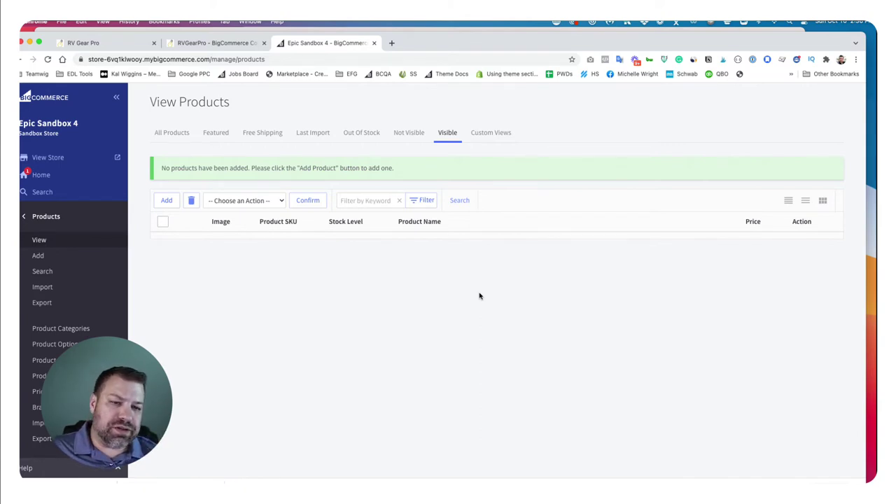
Step: Switch to the RVGearPro store and look over the product sections of the COLEMAN MACH DUCTED OEM MERV-6 FLTR product
{"action": "left_click", "coordinate": [211, 44]}
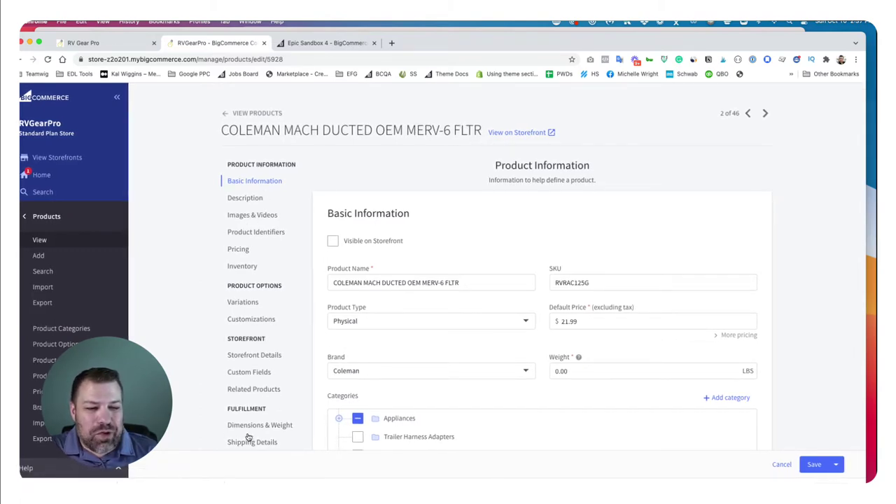
{"action": "scroll", "coordinate": [269, 221], "scroll_direction": "down", "scroll_amount": 1}
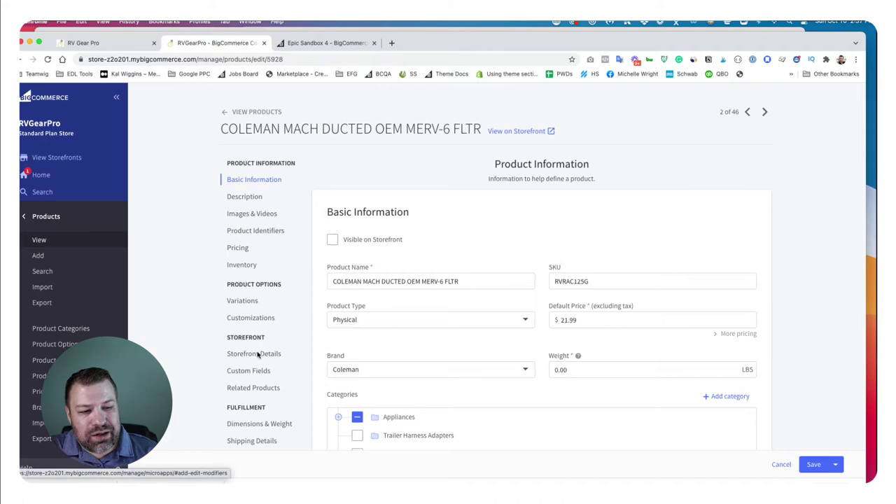
{"action": "scroll", "coordinate": [254, 418], "scroll_direction": "down", "scroll_amount": 10}
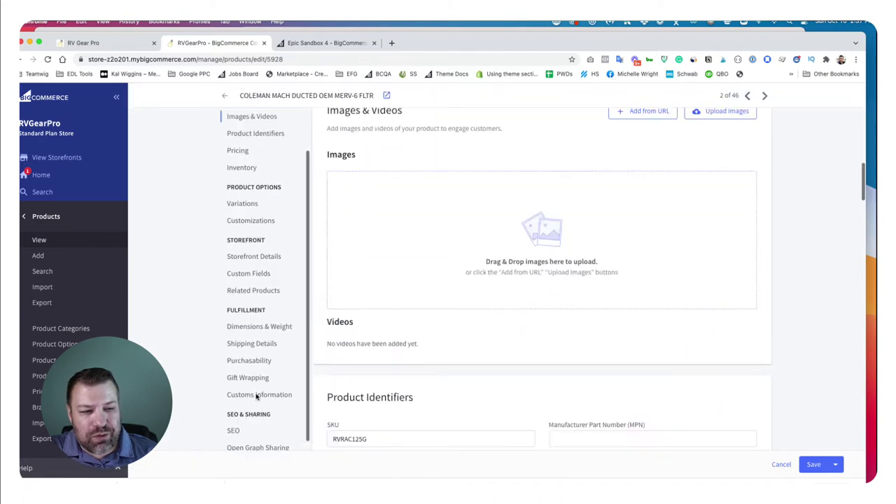
{"action": "scroll", "coordinate": [274, 286], "scroll_direction": "up", "scroll_amount": 10}
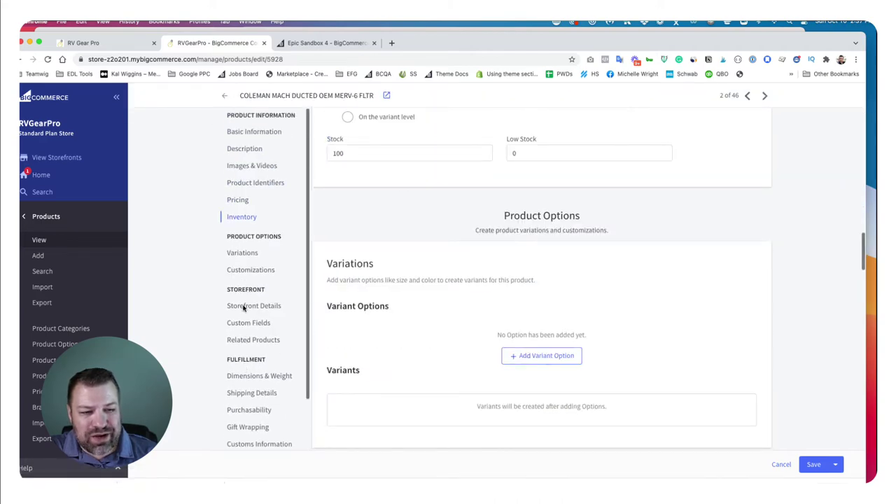
{"action": "scroll", "coordinate": [274, 286], "scroll_direction": "up", "scroll_amount": 5}
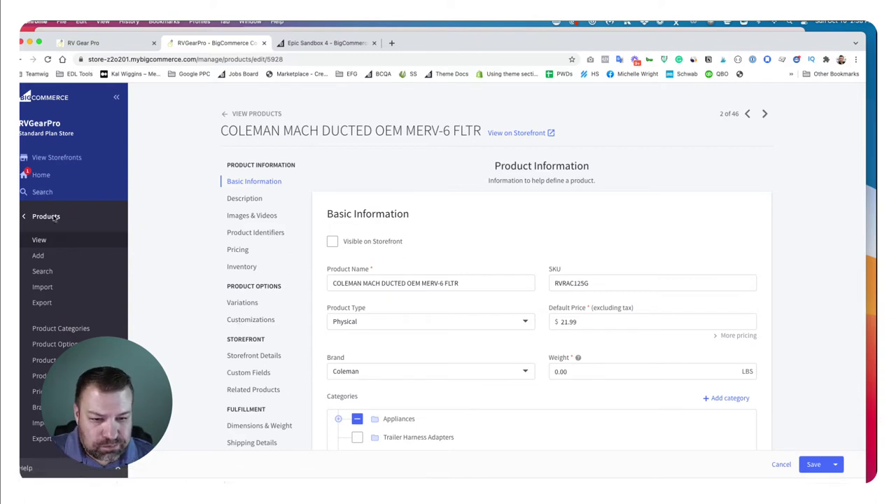
Step: Open the product export options and select the built-in Bulk Edit template
{"action": "left_click", "coordinate": [43, 302]}
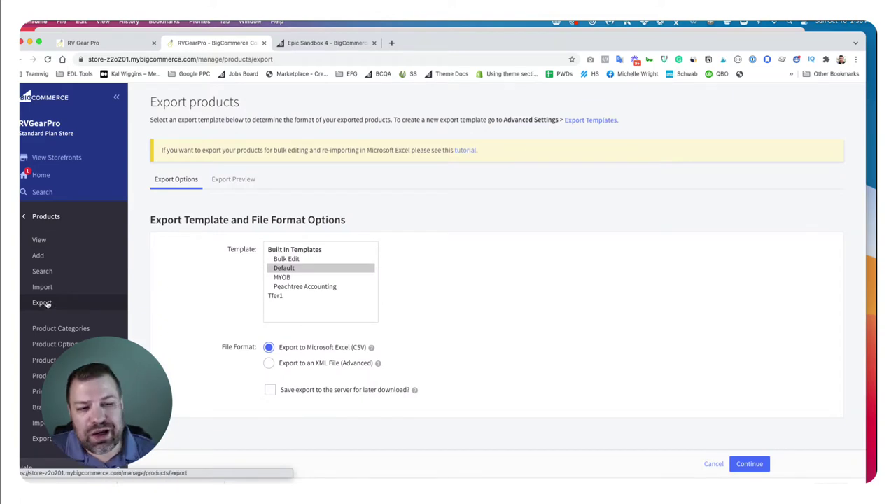
{"action": "left_click", "coordinate": [287, 259]}
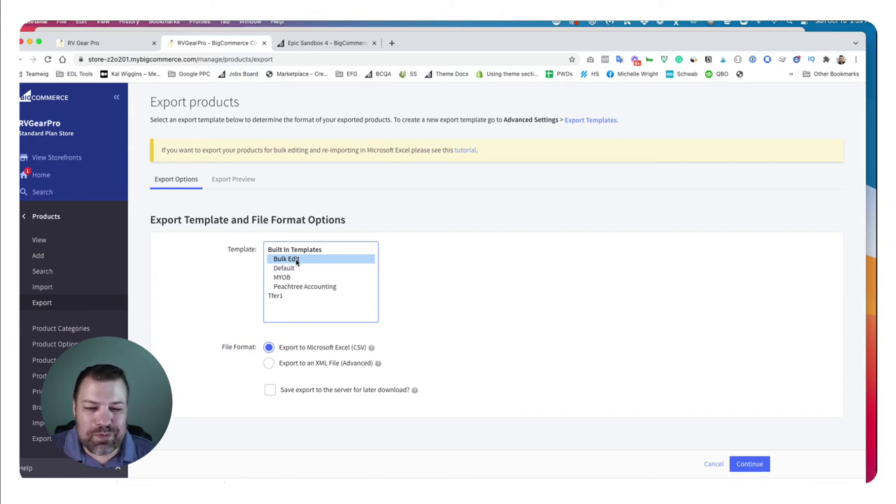
Step: Create a copy of the built-in Bulk Edit template from the store's export templates in the advanced settings
{"action": "left_click", "coordinate": [49, 218]}
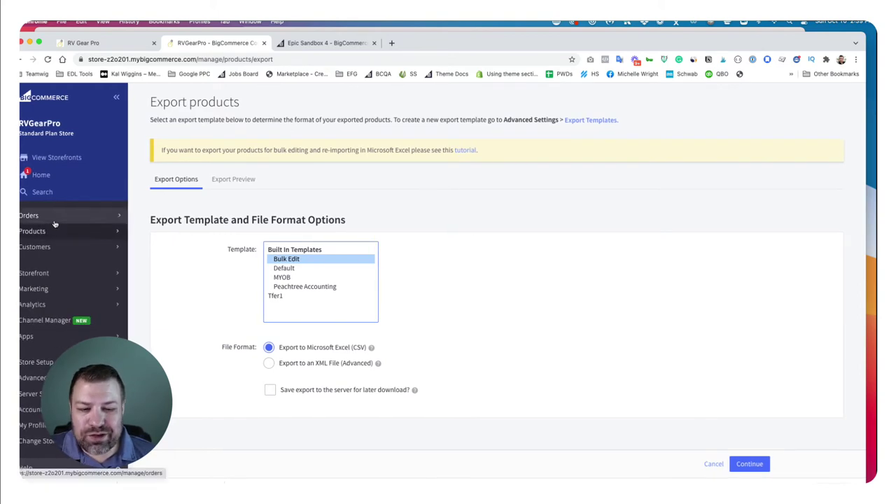
{"action": "left_click", "coordinate": [32, 377]}
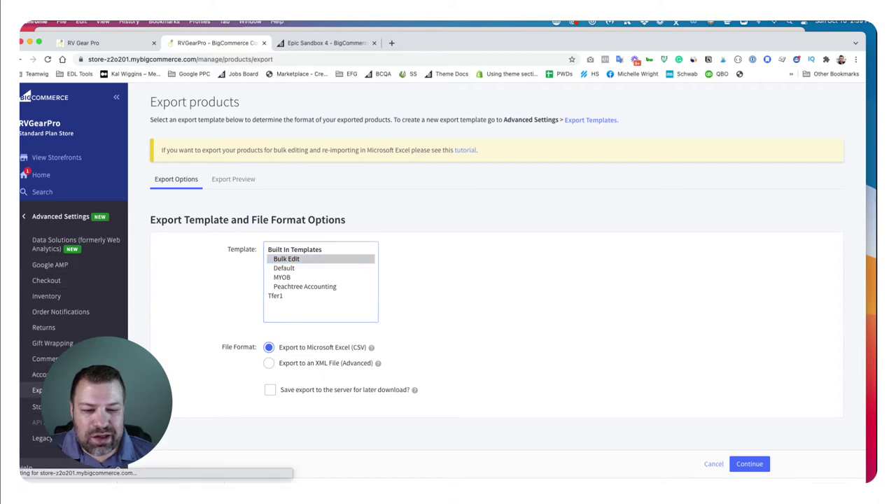
{"action": "left_click", "coordinate": [38, 390]}
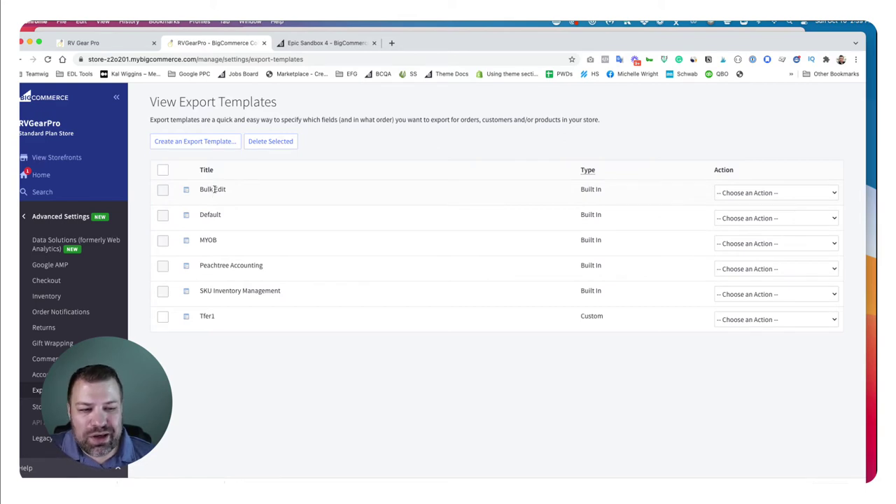
{"action": "left_click", "coordinate": [739, 191]}
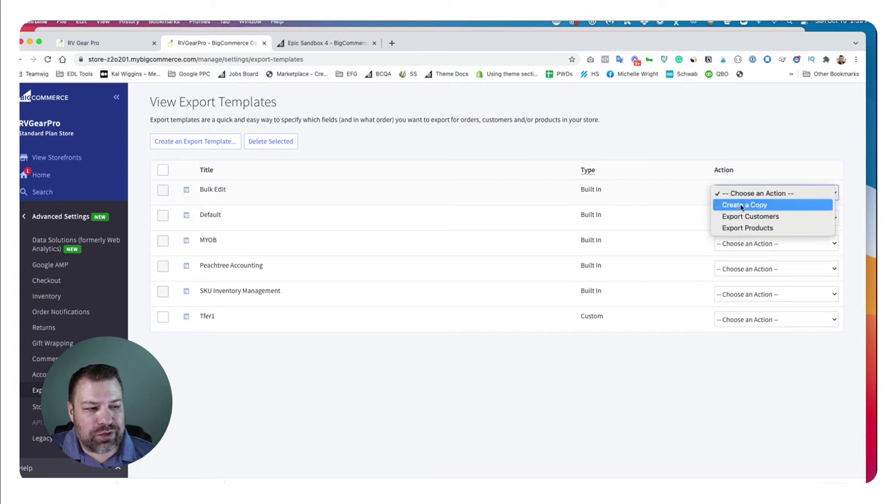
{"action": "left_click", "coordinate": [744, 205]}
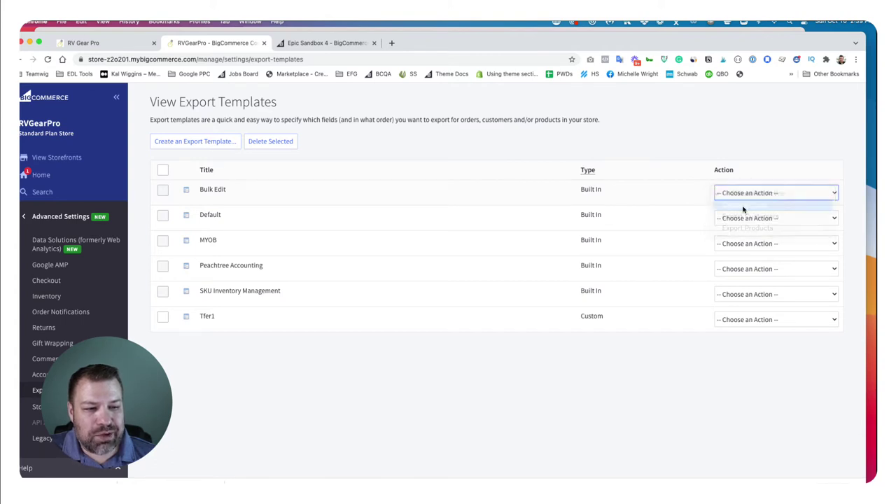
Step: Name the copied export template Transfer Products
{"action": "left_click", "coordinate": [340, 241]}
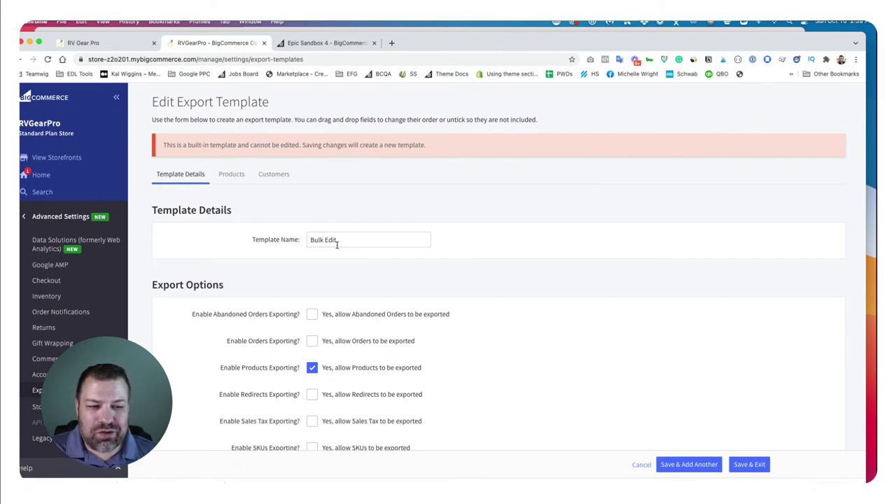
{"action": "left_click_drag", "start_coordinate": [337, 241], "coordinate": [275, 239]}
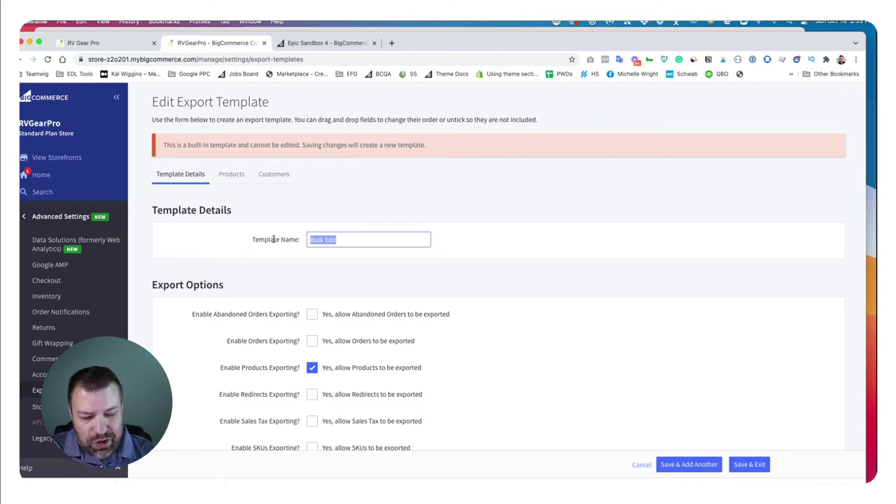
{"action": "type", "text": "Transfer P"}
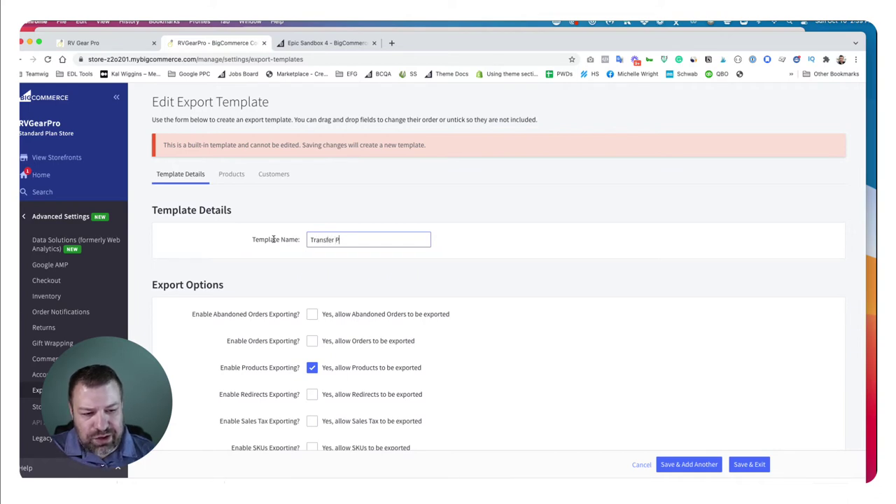
{"action": "type", "text": "roducts"}
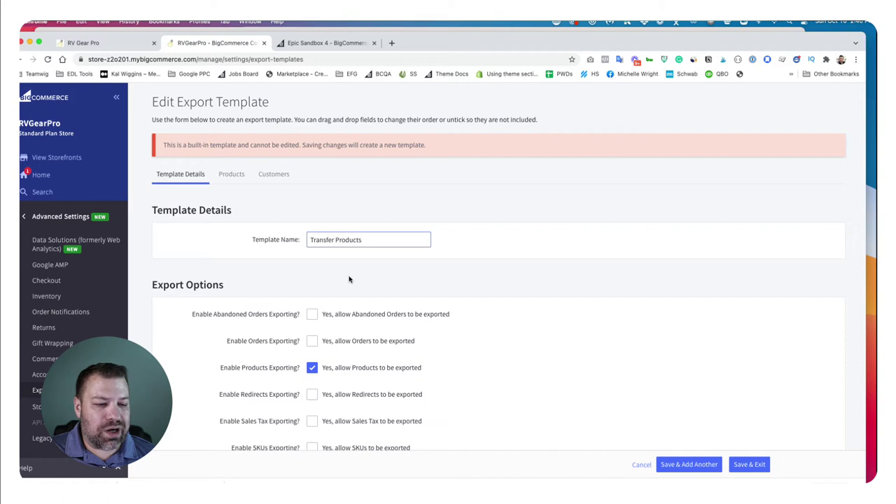
{"action": "scroll", "coordinate": [236, 313], "scroll_direction": "down", "scroll_amount": 3}
{"action": "scroll", "coordinate": [238, 312], "scroll_direction": "up", "scroll_amount": 3}
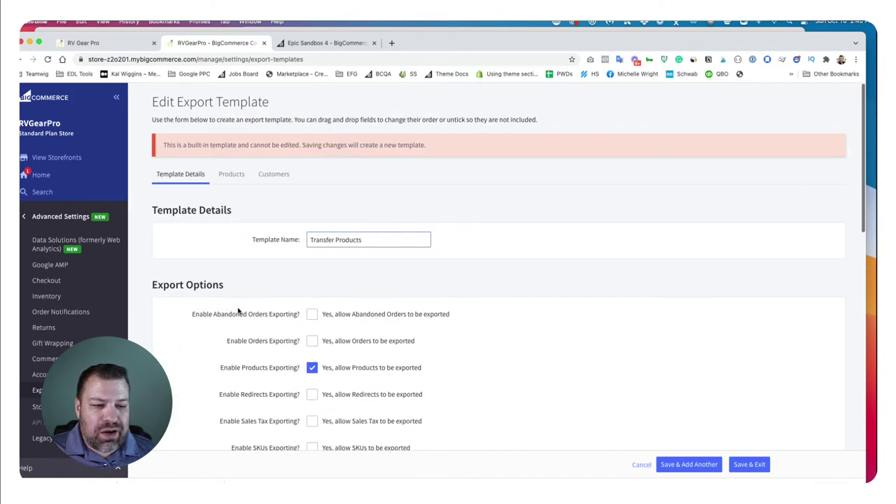
Step: Exclude the Product ID and Product Image ID fields from the template's product export fields
{"action": "left_click", "coordinate": [242, 182]}
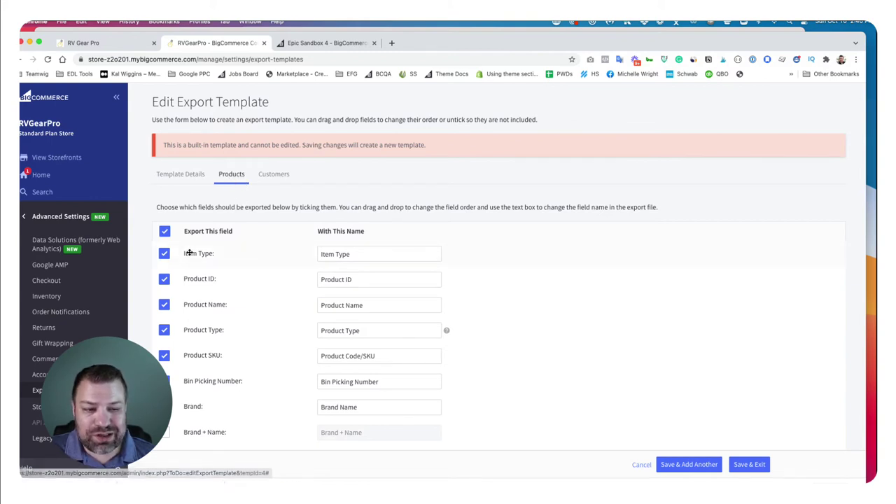
{"action": "left_click", "coordinate": [164, 281]}
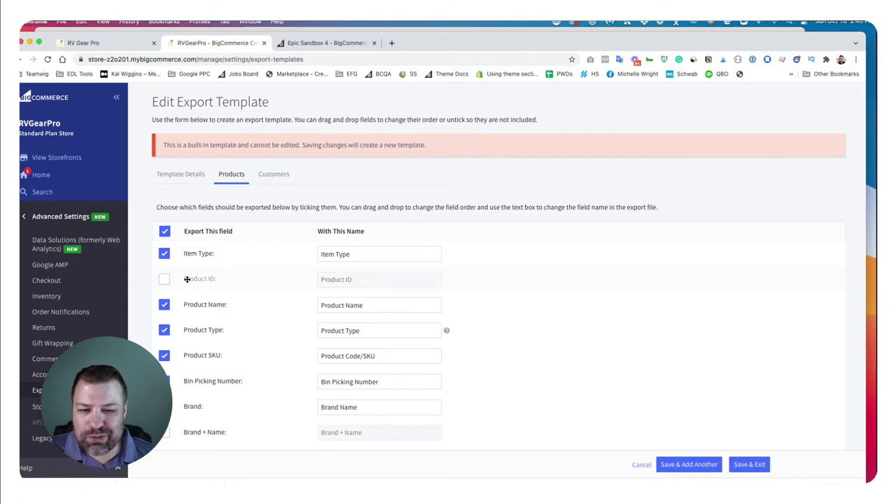
{"action": "scroll", "coordinate": [203, 280], "scroll_direction": "down", "scroll_amount": 6}
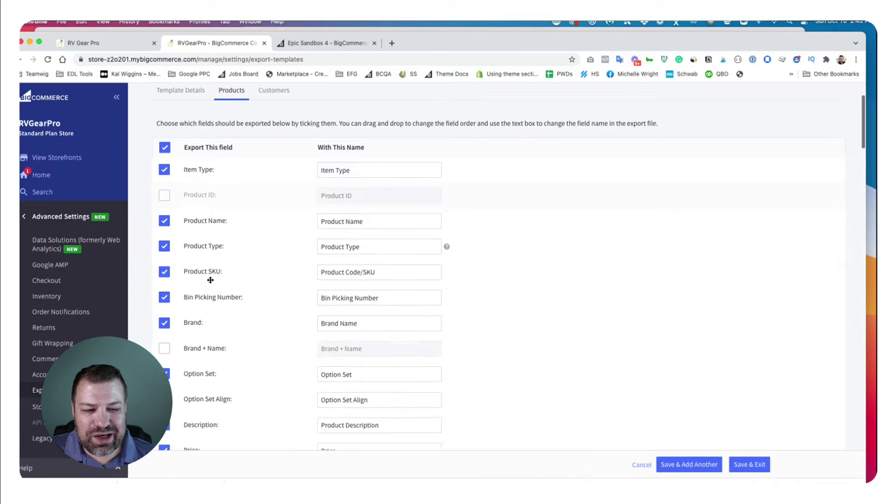
{"action": "scroll", "coordinate": [210, 280], "scroll_direction": "down", "scroll_amount": 14}
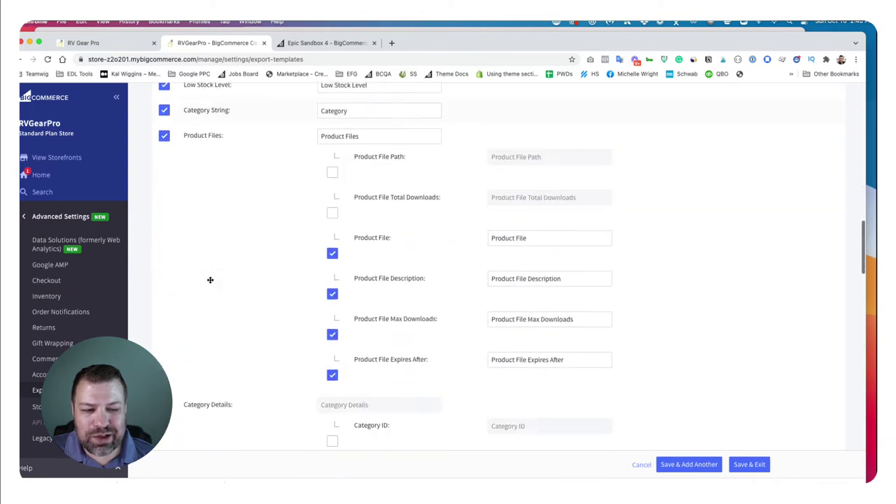
{"action": "scroll", "coordinate": [210, 280], "scroll_direction": "down", "scroll_amount": 5}
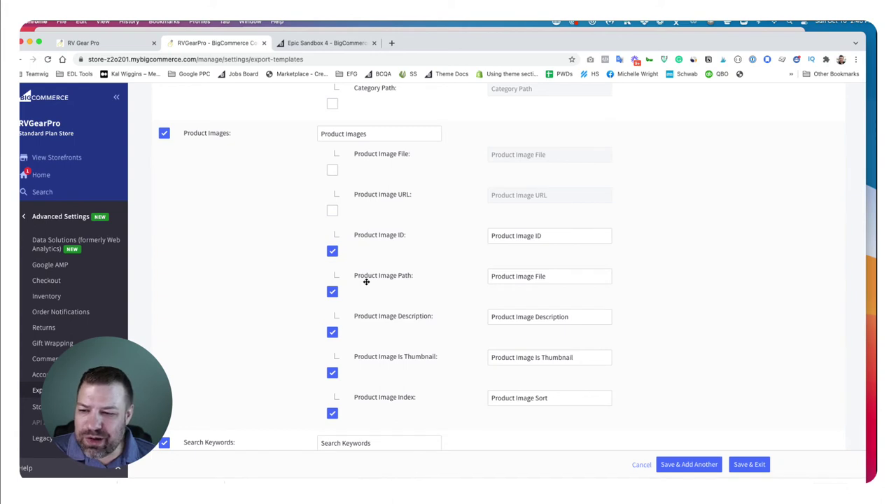
{"action": "scroll", "coordinate": [368, 236], "scroll_direction": "up", "scroll_amount": 1}
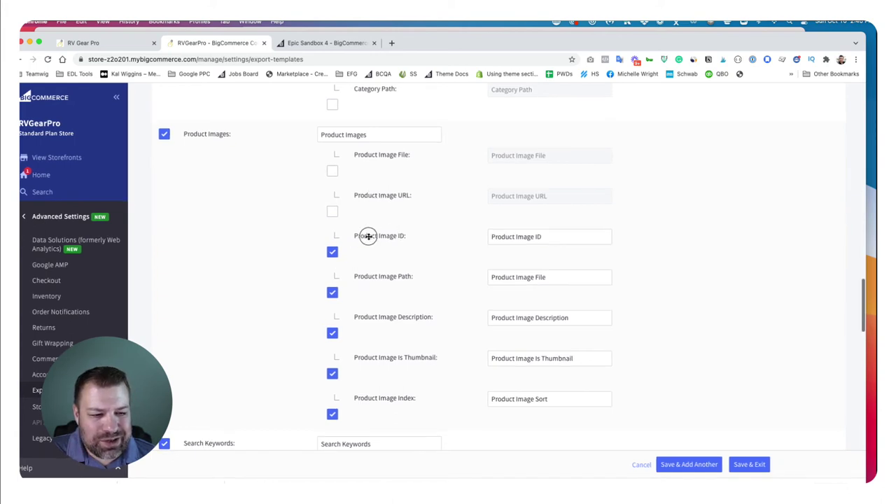
{"action": "left_click", "coordinate": [333, 251]}
{"action": "scroll", "coordinate": [334, 254], "scroll_direction": "down", "scroll_amount": 1}
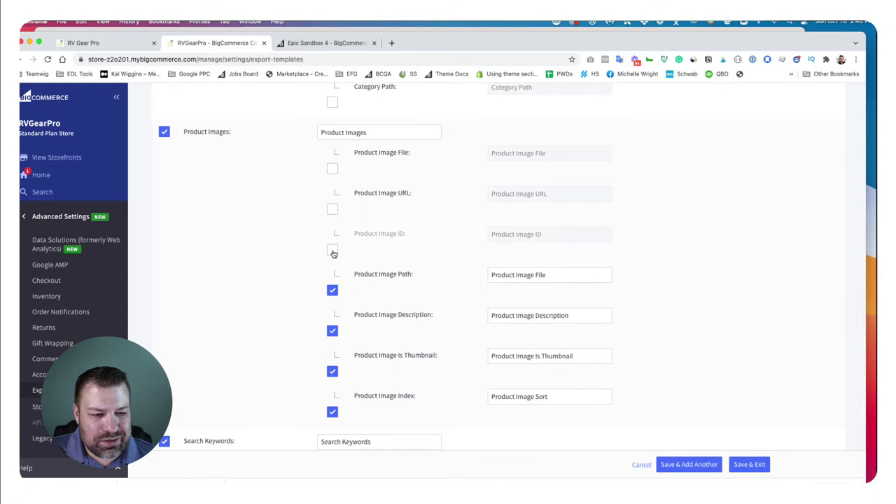
{"action": "scroll", "coordinate": [523, 236], "scroll_direction": "up", "scroll_amount": 1}
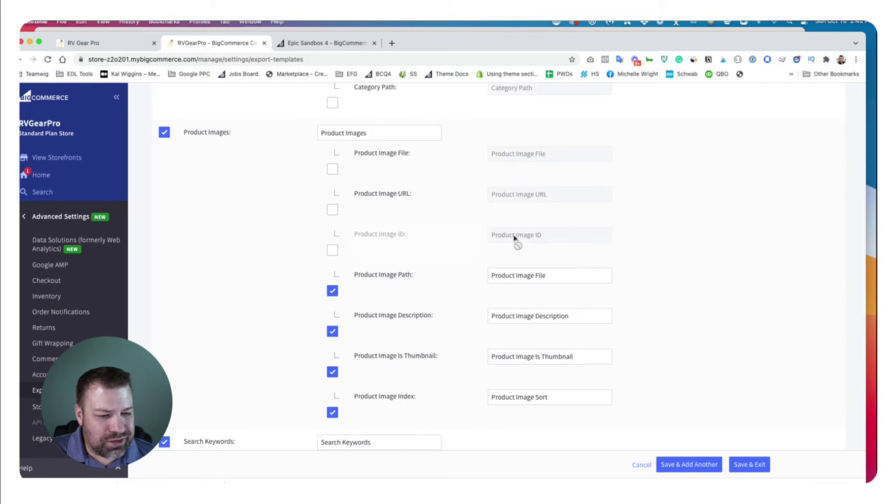
{"action": "scroll", "coordinate": [515, 239], "scroll_direction": "down", "scroll_amount": 1}
{"action": "scroll", "coordinate": [515, 239], "scroll_direction": "down", "scroll_amount": 1}
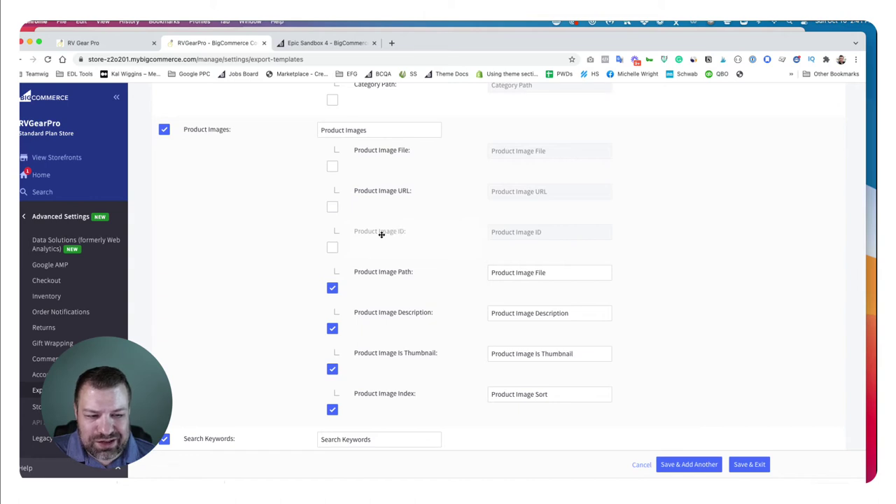
{"action": "scroll", "coordinate": [332, 289], "scroll_direction": "up", "scroll_amount": 1}
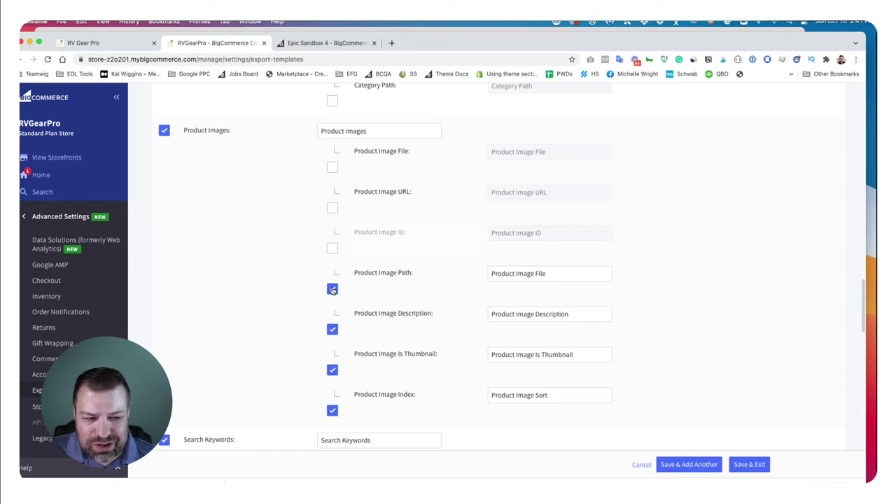
Step: Export Product Image URL instead of Product Image Path, reusing the path's export name Product Image File for the URL field
{"action": "left_click", "coordinate": [551, 274]}
{"action": "left_click_drag", "start_coordinate": [551, 274], "coordinate": [453, 273]}
{"action": "key", "text": "super+c"}
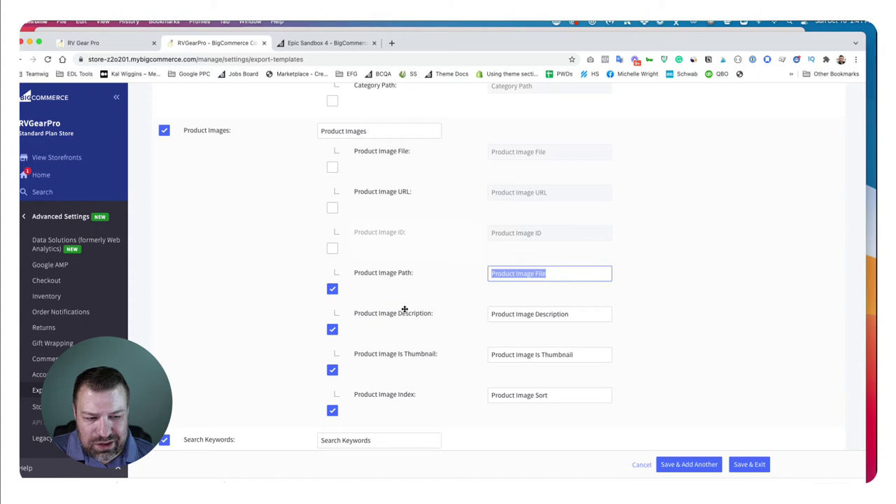
{"action": "left_click", "coordinate": [333, 290]}
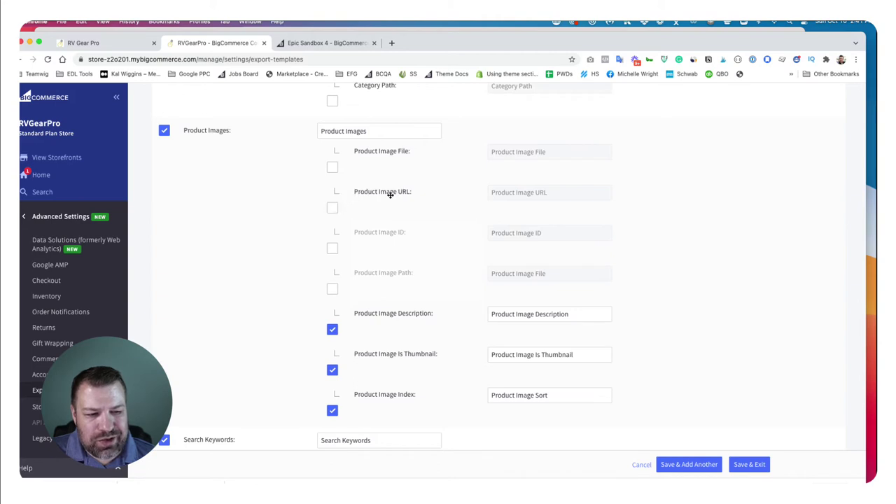
{"action": "left_click", "coordinate": [334, 208]}
{"action": "left_click", "coordinate": [500, 189]}
{"action": "left_click_drag", "start_coordinate": [550, 191], "coordinate": [470, 190]}
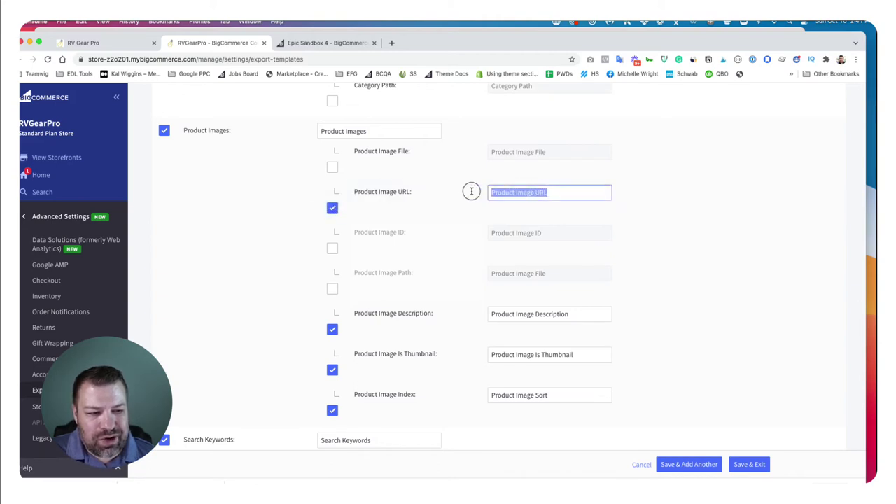
{"action": "key", "text": "super+v"}
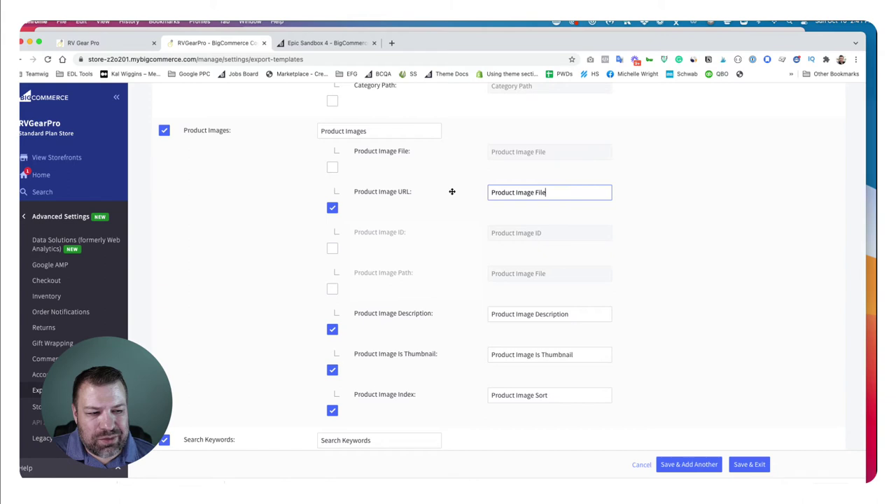
{"action": "left_click", "coordinate": [534, 191]}
{"action": "left_click_drag", "start_coordinate": [550, 192], "coordinate": [464, 192]}
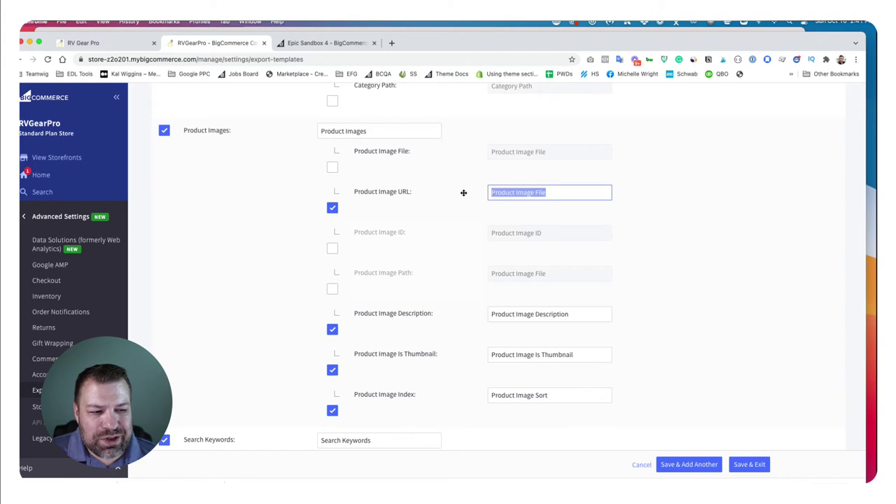
{"action": "left_click", "coordinate": [513, 192]}
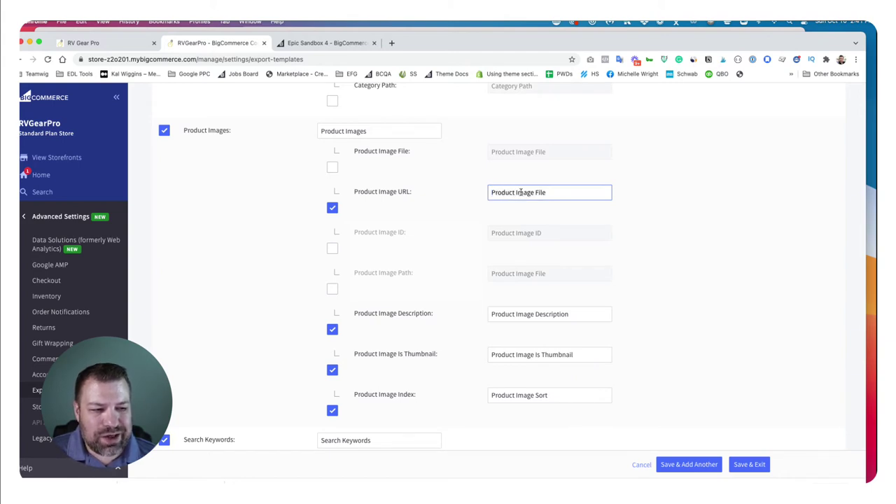
{"action": "left_click", "coordinate": [490, 192]}
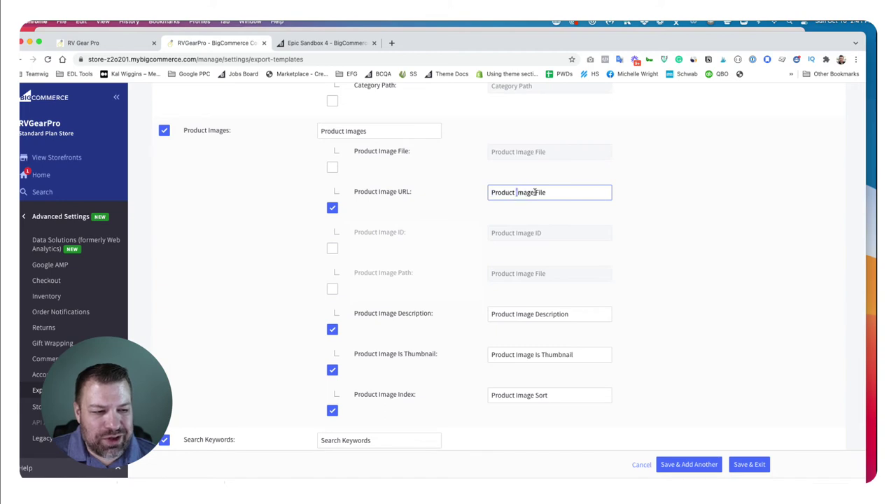
{"action": "left_click_drag", "start_coordinate": [533, 191], "coordinate": [454, 192]}
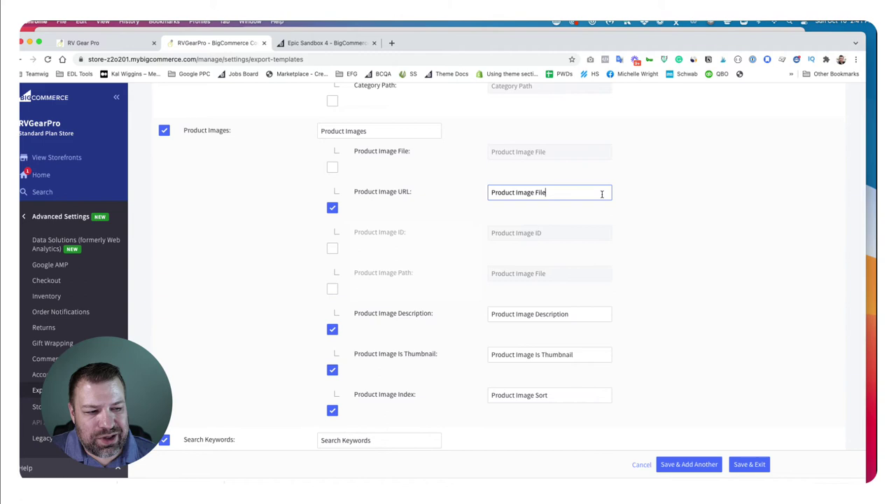
Step: Recheck the product image fields and save the Transfer Products export template
{"action": "left_click", "coordinate": [651, 195]}
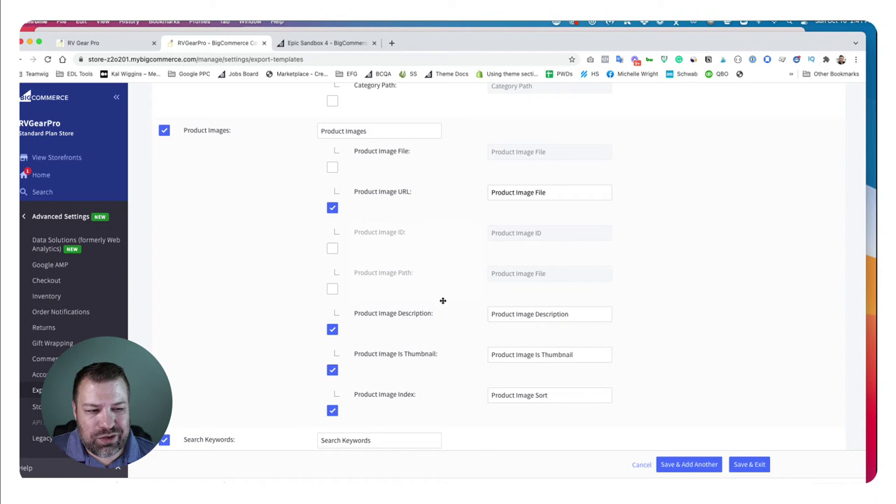
{"action": "scroll", "coordinate": [440, 241], "scroll_direction": "down", "scroll_amount": 1}
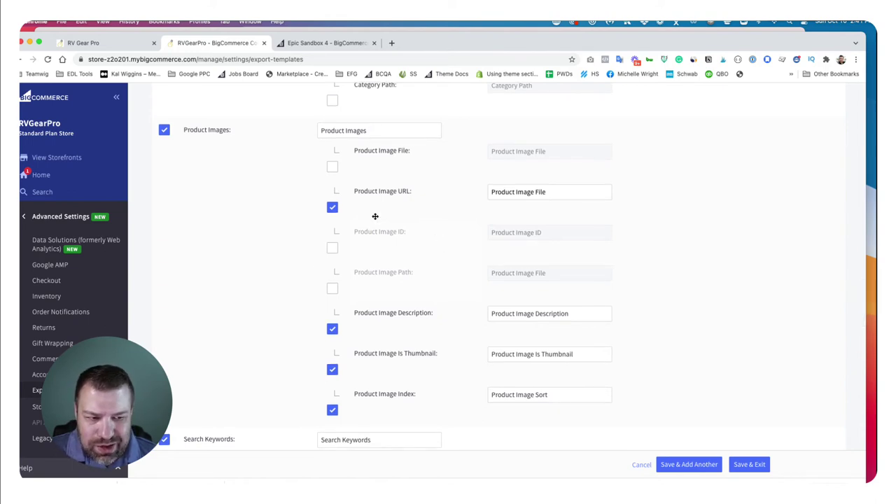
{"action": "scroll", "coordinate": [375, 216], "scroll_direction": "up", "scroll_amount": 10}
{"action": "scroll", "coordinate": [379, 243], "scroll_direction": "down", "scroll_amount": 5}
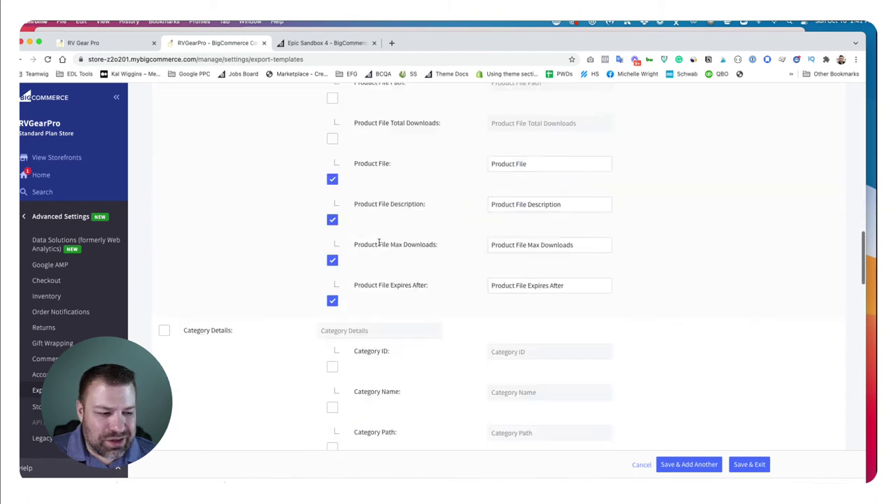
{"action": "scroll", "coordinate": [379, 243], "scroll_direction": "down", "scroll_amount": 5}
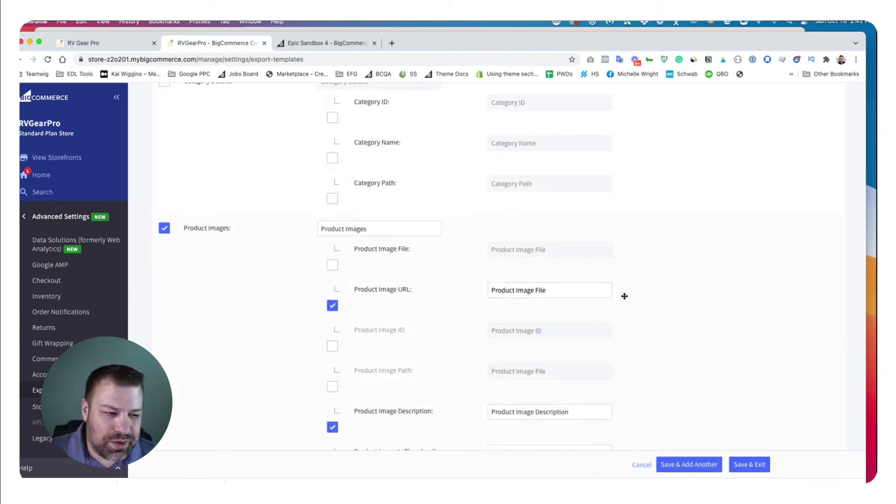
{"action": "scroll", "coordinate": [567, 309], "scroll_direction": "down", "scroll_amount": 5}
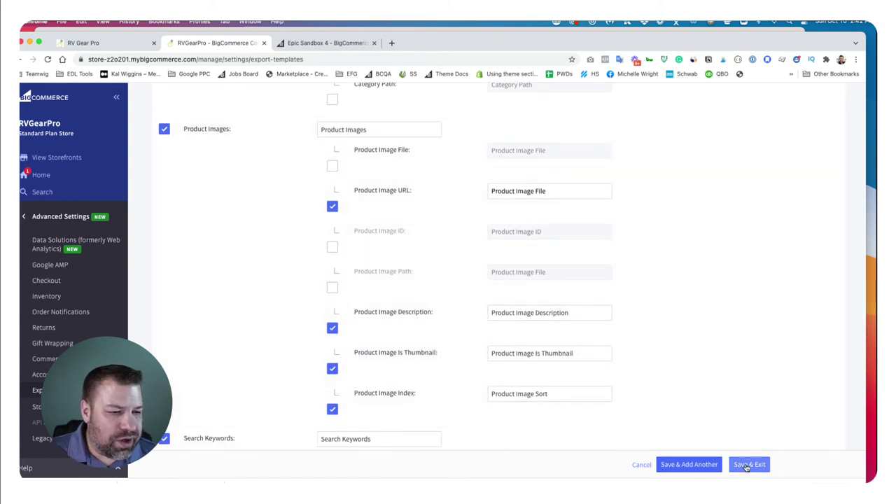
{"action": "left_click", "coordinate": [747, 467]}
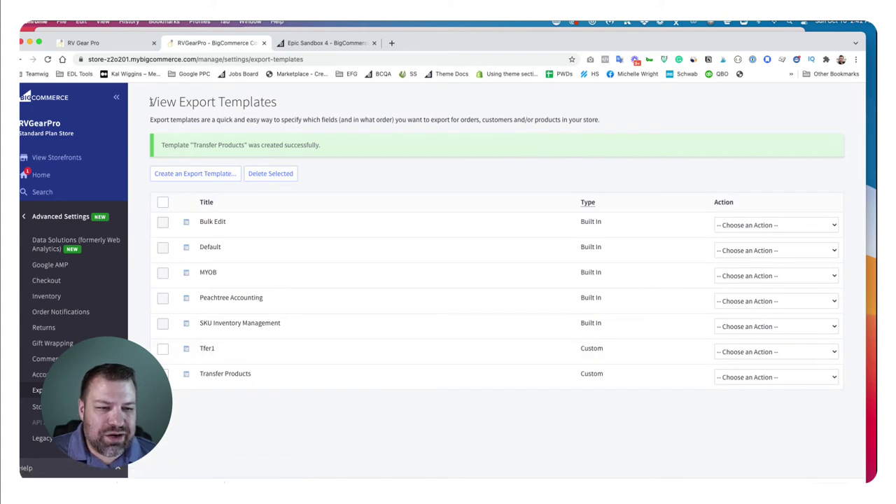
{"action": "left_click_drag", "start_coordinate": [150, 101], "coordinate": [283, 110]}
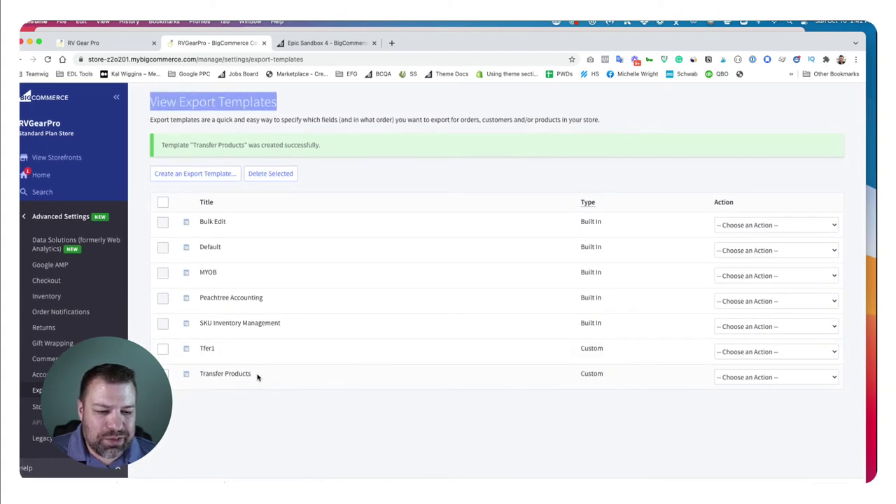
{"action": "left_click_drag", "start_coordinate": [257, 377], "coordinate": [196, 373]}
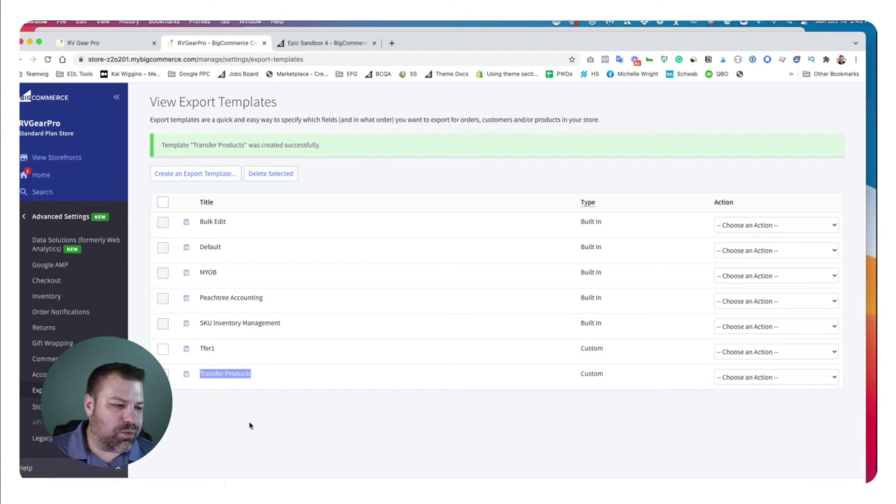
Step: Export the RVGearPro products to a CSV file with the Transfer Products template and download the file
{"action": "left_click", "coordinate": [76, 217]}
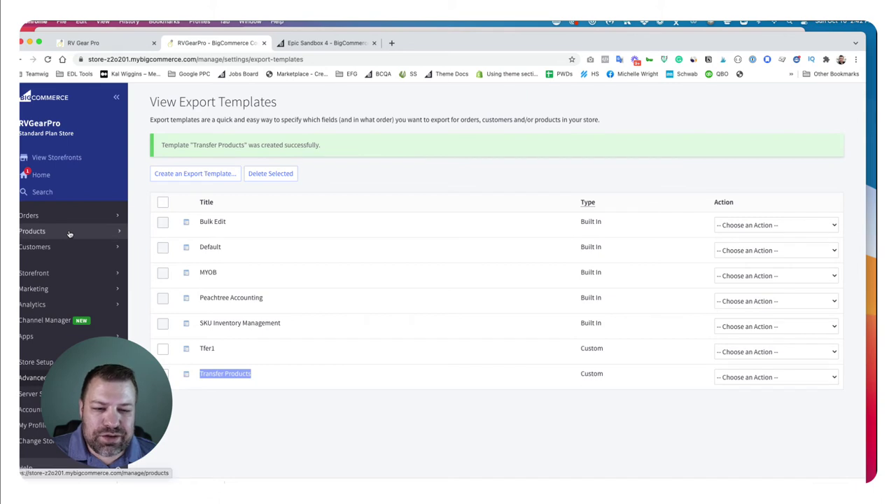
{"action": "left_click", "coordinate": [69, 233]}
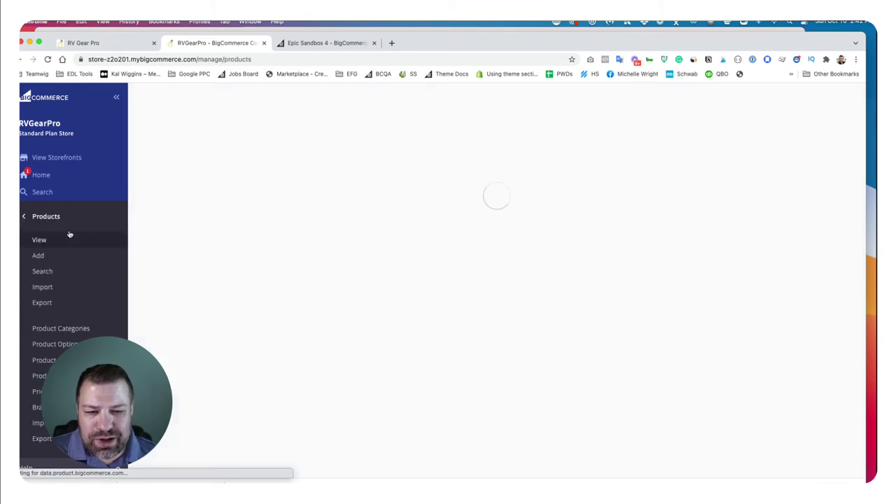
{"action": "left_click", "coordinate": [63, 306]}
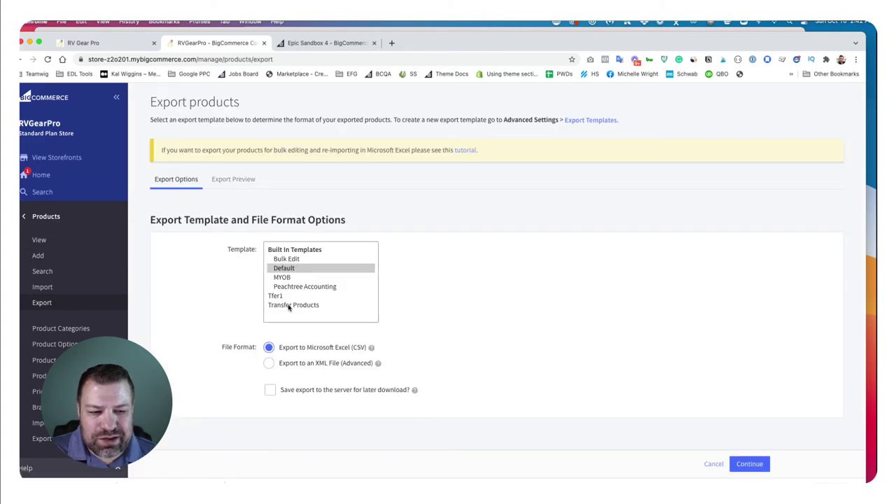
{"action": "left_click", "coordinate": [290, 305]}
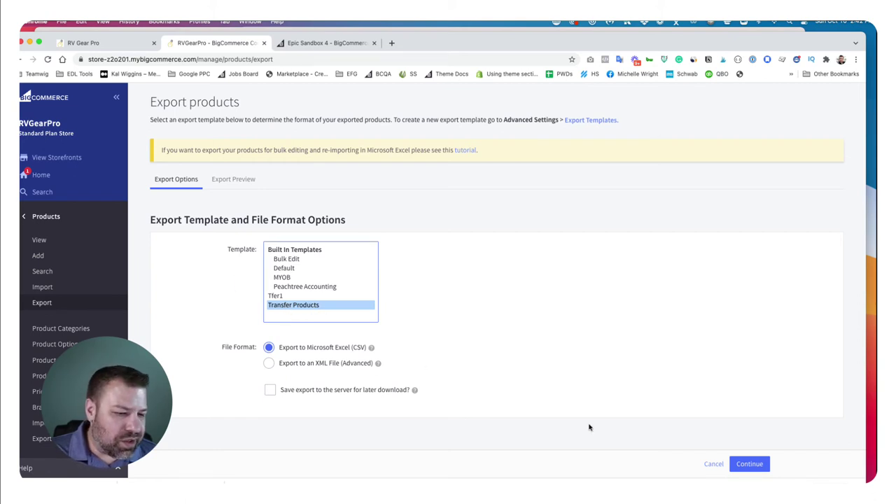
{"action": "left_click", "coordinate": [750, 464]}
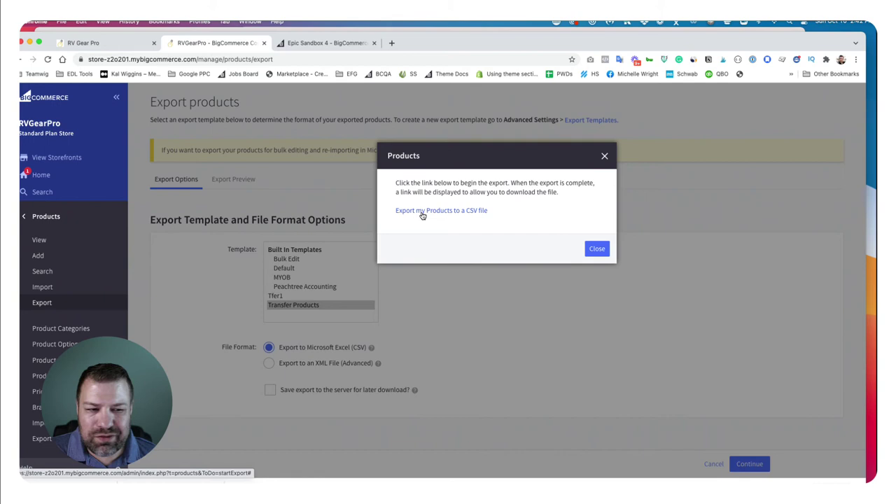
{"action": "left_click", "coordinate": [422, 212]}
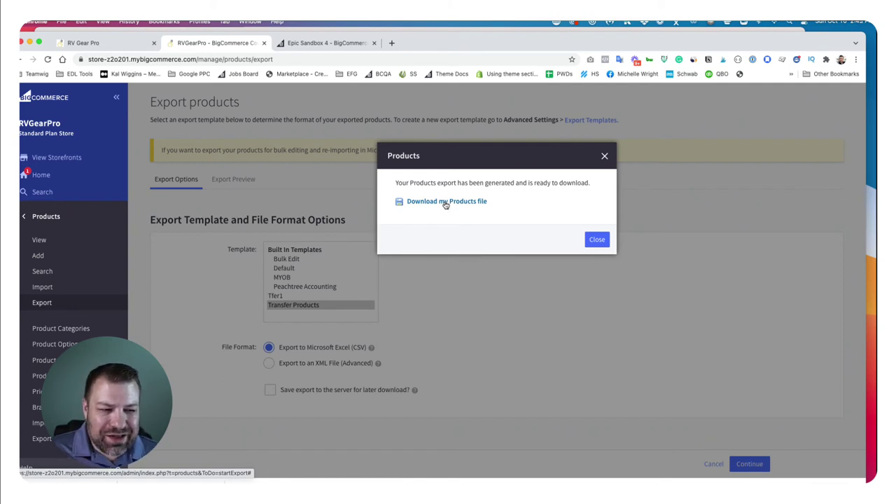
{"action": "left_click", "coordinate": [446, 203]}
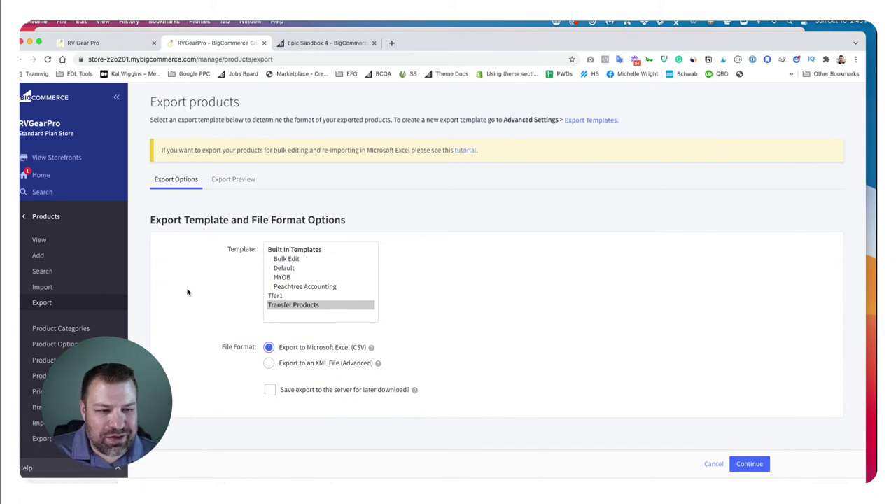
Step: Switch to the Epic Sandbox 4 store and choose the downloaded products CSV file for a product import
{"action": "left_click", "coordinate": [315, 45]}
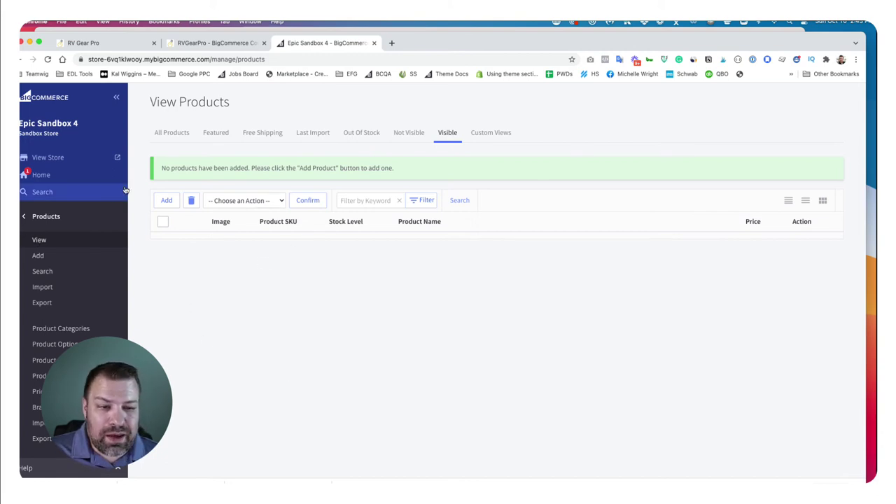
{"action": "left_click", "coordinate": [168, 201]}
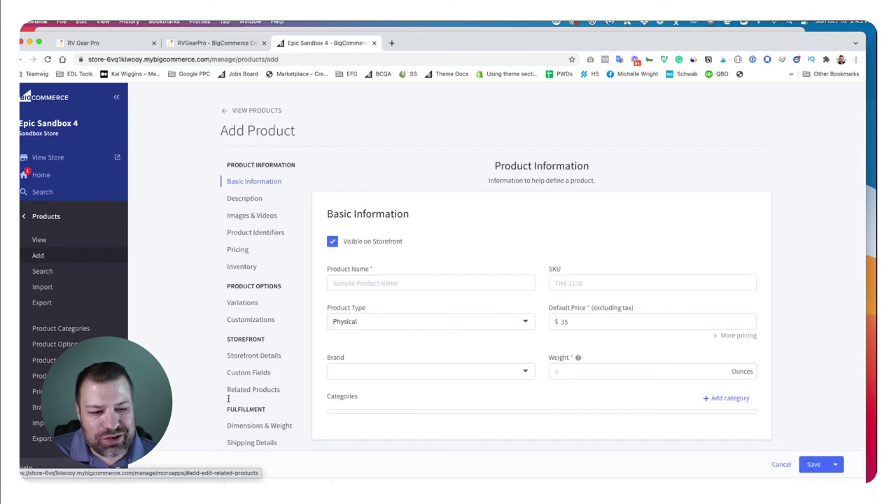
{"action": "left_click", "coordinate": [40, 240]}
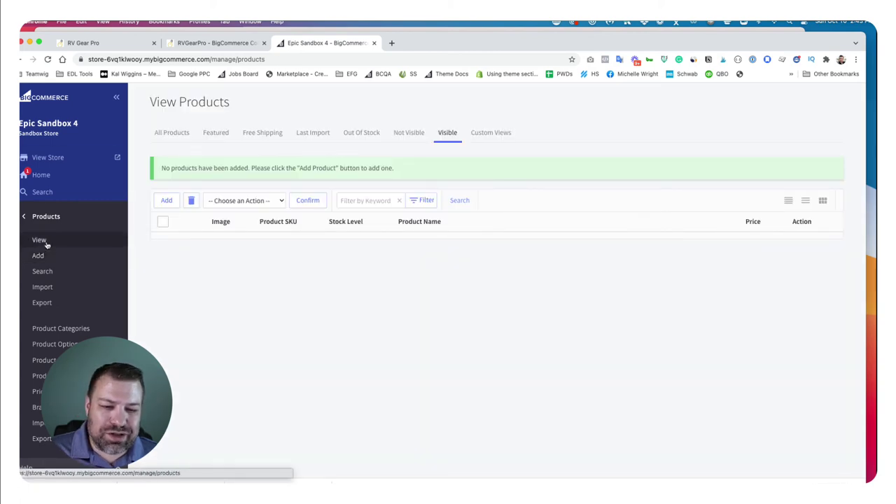
{"action": "left_click", "coordinate": [42, 289]}
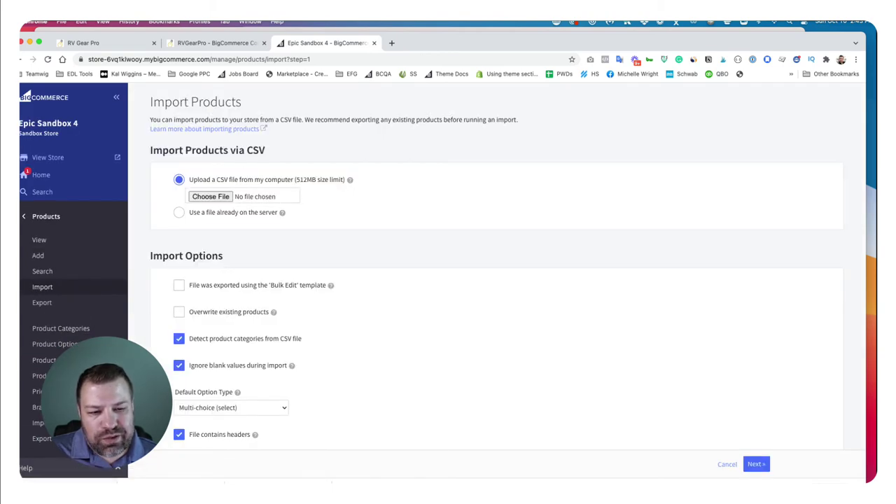
{"action": "left_click", "coordinate": [210, 196]}
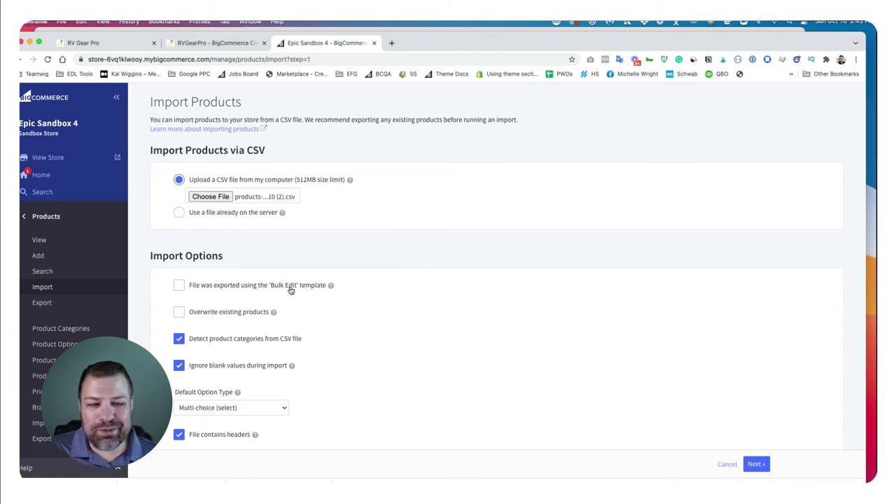
Step: Mark the import file as exported using the 'Bulk Edit' template and proceed to the field matching
{"action": "left_click", "coordinate": [180, 285]}
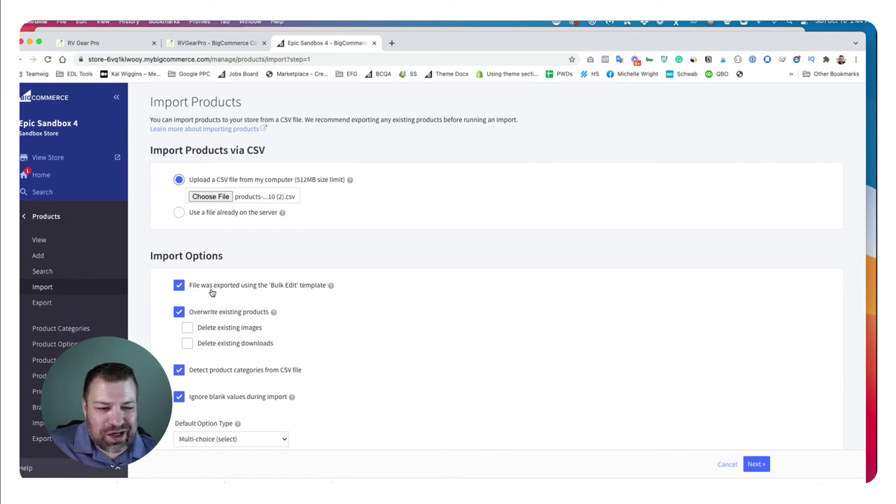
{"action": "mouse_move", "coordinate": [331, 290]}
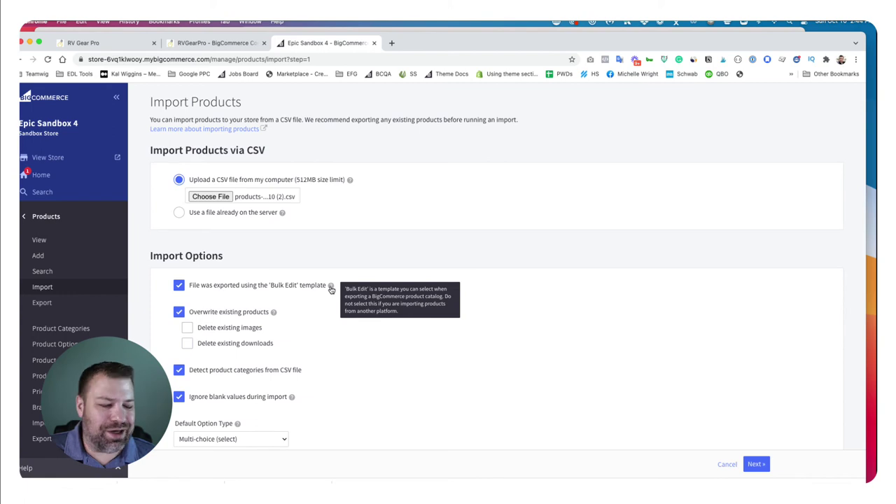
{"action": "left_click", "coordinate": [762, 469]}
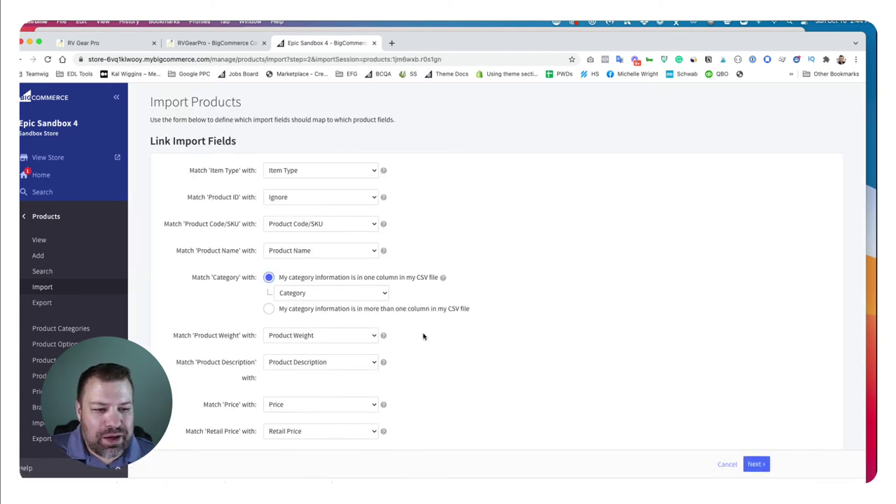
Step: Review the import field matches, accept them as they are and run the product import
{"action": "scroll", "coordinate": [423, 336], "scroll_direction": "down", "scroll_amount": 15}
{"action": "scroll", "coordinate": [423, 337], "scroll_direction": "down", "scroll_amount": 14}
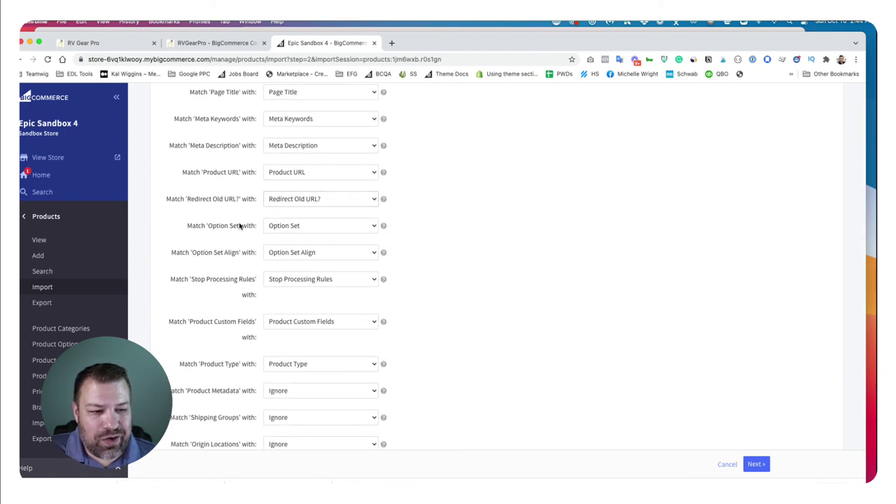
{"action": "scroll", "coordinate": [260, 339], "scroll_direction": "down", "scroll_amount": 5}
{"action": "scroll", "coordinate": [259, 340], "scroll_direction": "down", "scroll_amount": 6}
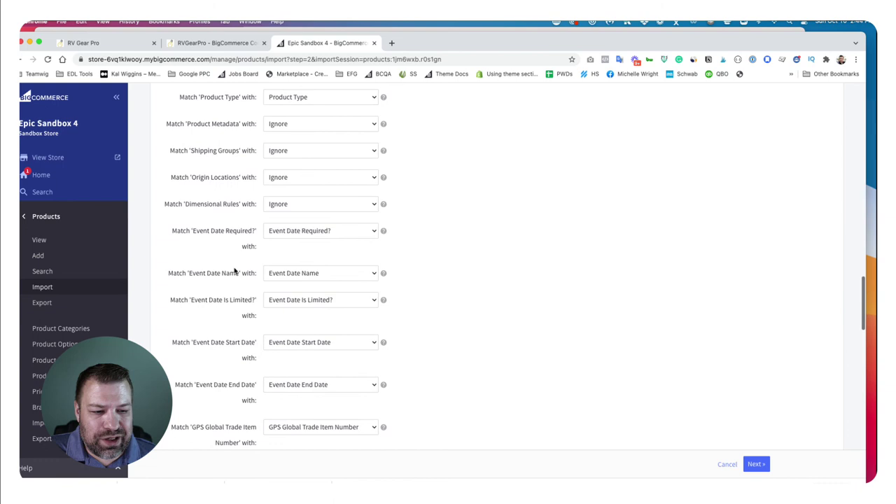
{"action": "scroll", "coordinate": [236, 341], "scroll_direction": "down", "scroll_amount": 1}
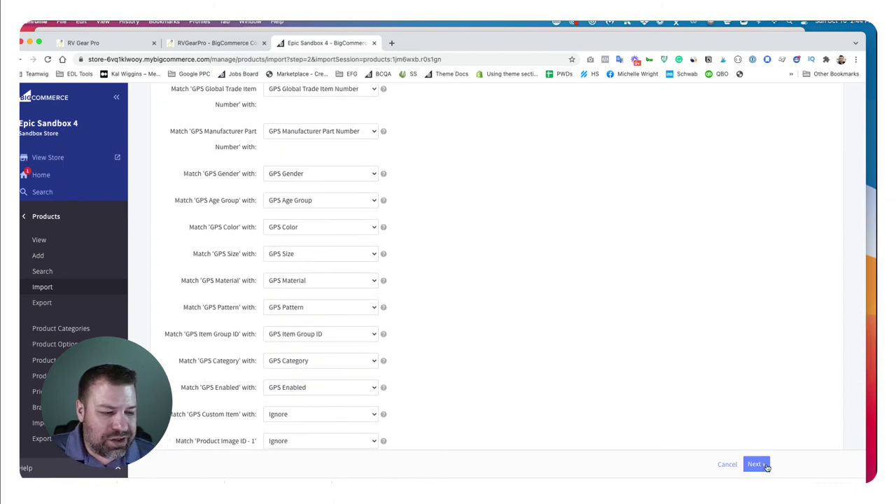
{"action": "left_click", "coordinate": [755, 465]}
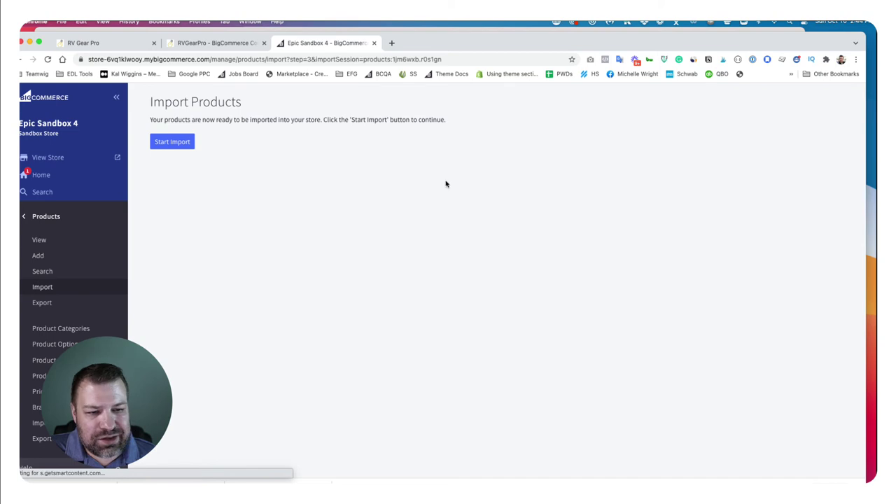
{"action": "left_click", "coordinate": [182, 146]}
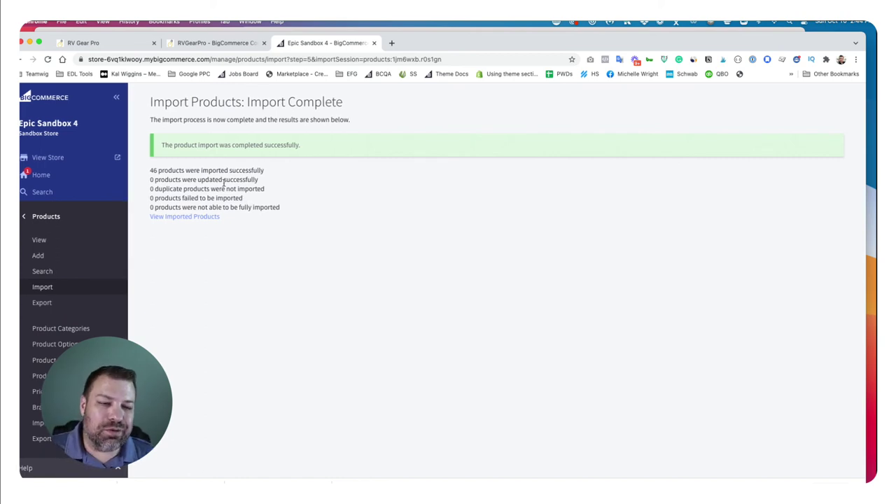
Step: Review the import results summary for imported, updated, duplicate and failed products
{"action": "left_click_drag", "start_coordinate": [149, 170], "coordinate": [149, 168]}
{"action": "left_click", "coordinate": [170, 196]}
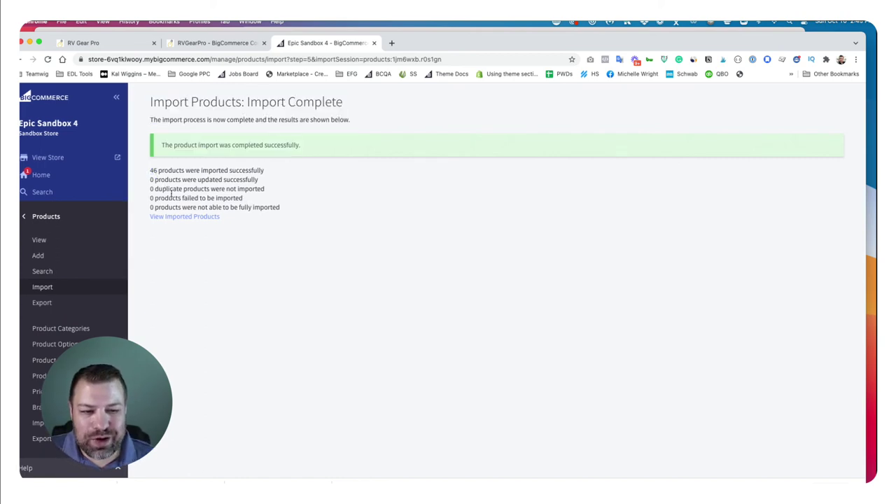
{"action": "left_click_drag", "start_coordinate": [283, 207], "coordinate": [153, 181]}
{"action": "left_click_drag", "start_coordinate": [283, 205], "coordinate": [145, 179]}
{"action": "left_click", "coordinate": [265, 185]}
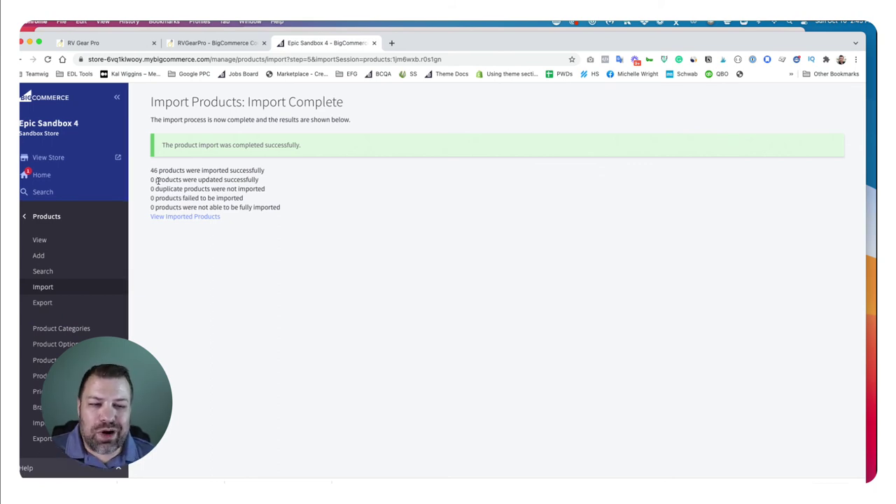
{"action": "left_click_drag", "start_coordinate": [278, 207], "coordinate": [149, 102]}
{"action": "left_click", "coordinate": [263, 173]}
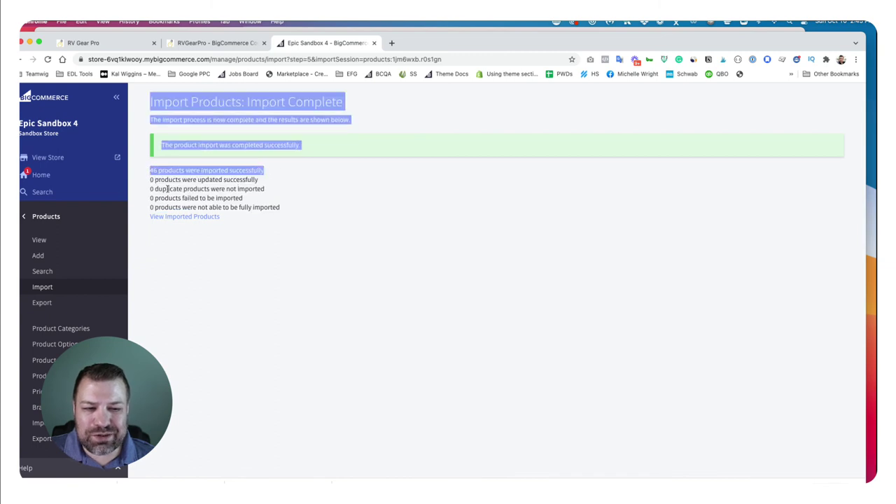
{"action": "left_click", "coordinate": [272, 207]}
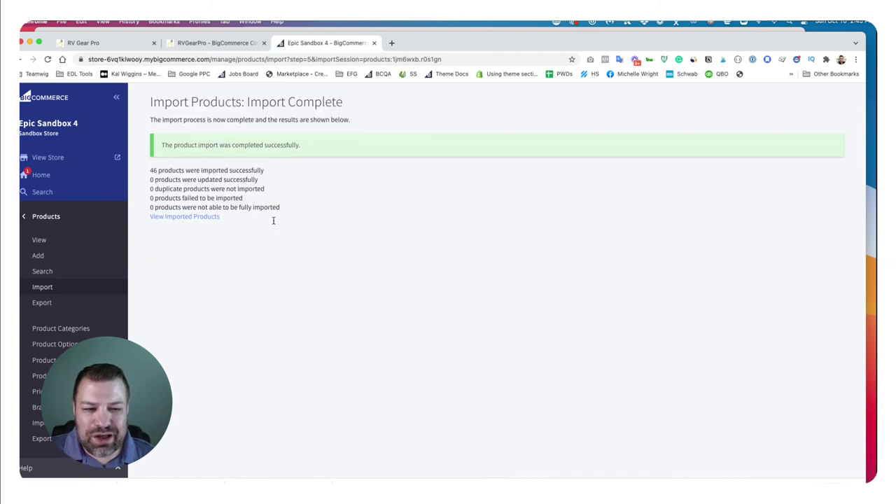
Step: Check the imported products and their images in the sandbox store's product list, and return to the RVGearPro store
{"action": "left_click", "coordinate": [63, 245]}
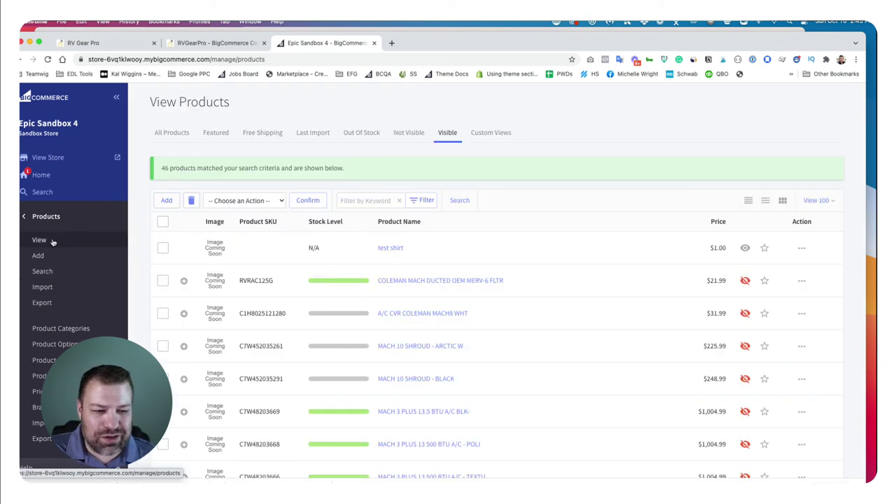
{"action": "scroll", "coordinate": [236, 249], "scroll_direction": "down", "scroll_amount": 5}
{"action": "scroll", "coordinate": [235, 249], "scroll_direction": "down", "scroll_amount": 2}
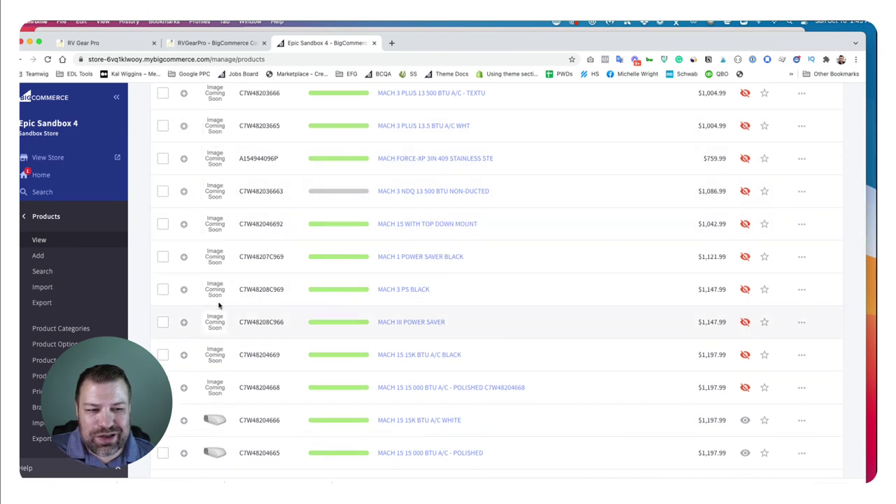
{"action": "left_click", "coordinate": [210, 44]}
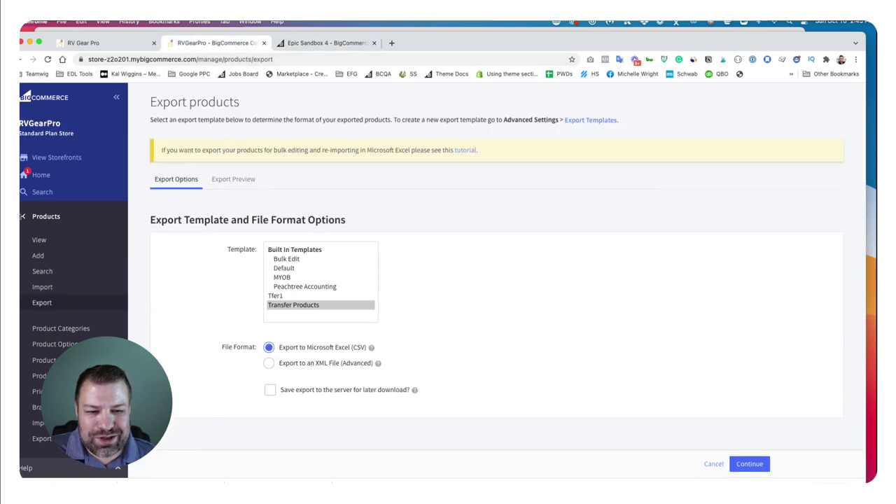
Step: Compare the RVGearPro store's product list with the product list in the Epic Sandbox 4 store
{"action": "left_click", "coordinate": [39, 240]}
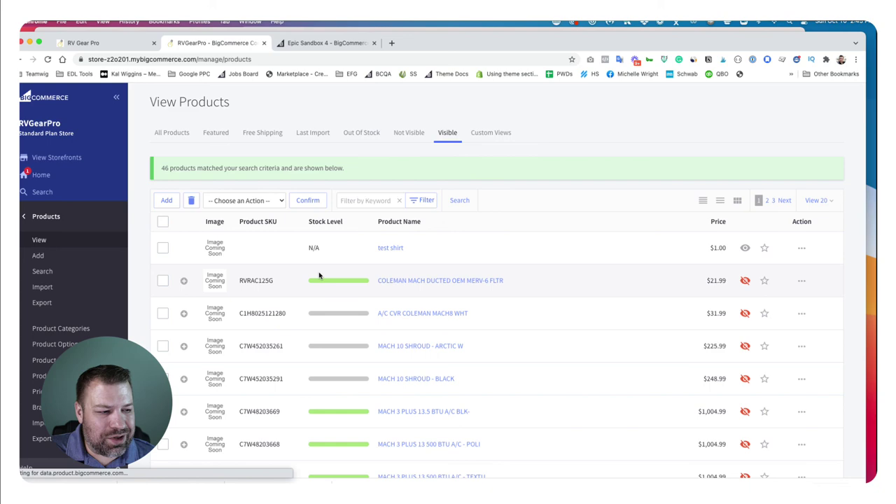
{"action": "scroll", "coordinate": [736, 299], "scroll_direction": "down", "scroll_amount": 5}
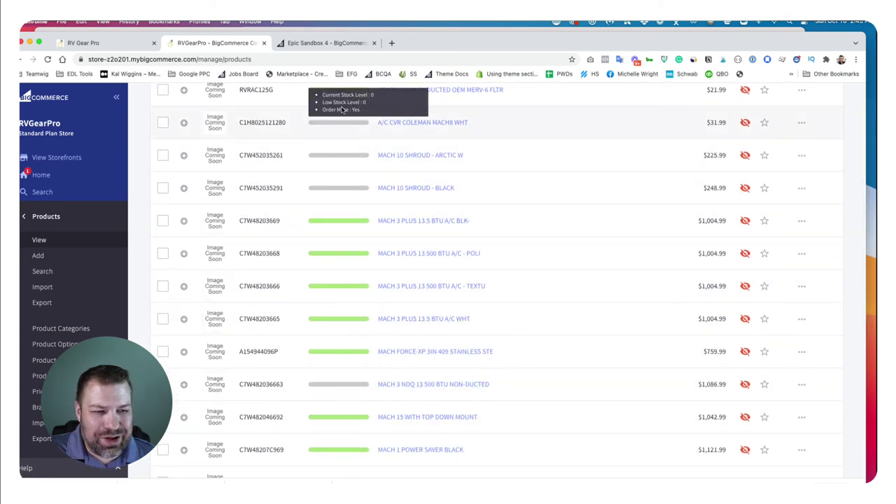
{"action": "left_click", "coordinate": [334, 43]}
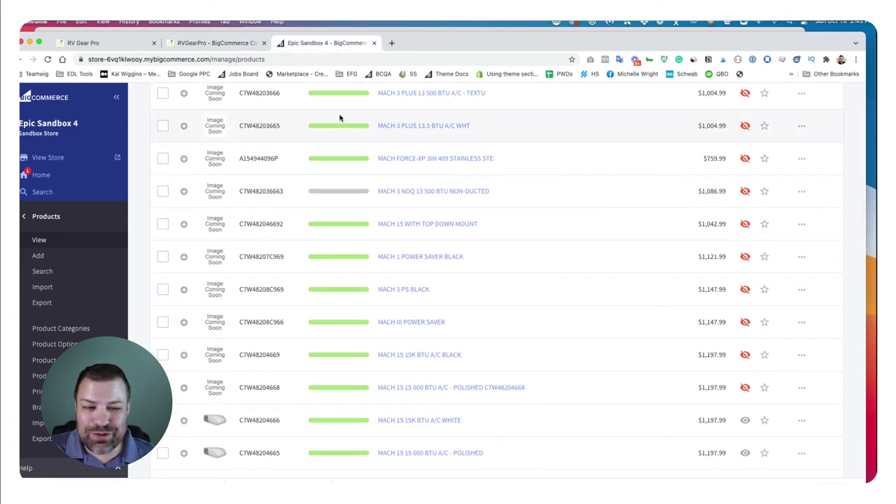
{"action": "scroll", "coordinate": [343, 126], "scroll_direction": "up", "scroll_amount": 5}
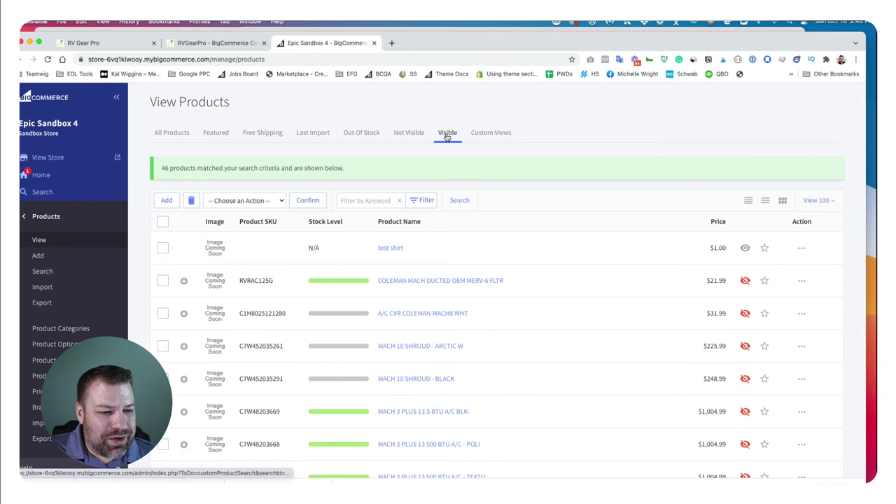
Step: Review only the visible products in the sandbox store, and open its product categories for checking
{"action": "left_click_drag", "start_coordinate": [496, 133], "coordinate": [444, 139]}
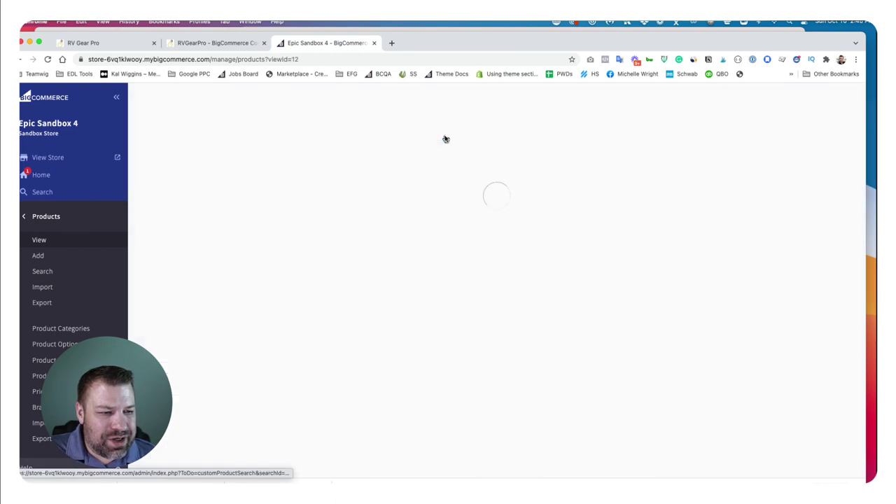
{"action": "scroll", "coordinate": [229, 224], "scroll_direction": "down", "scroll_amount": 5}
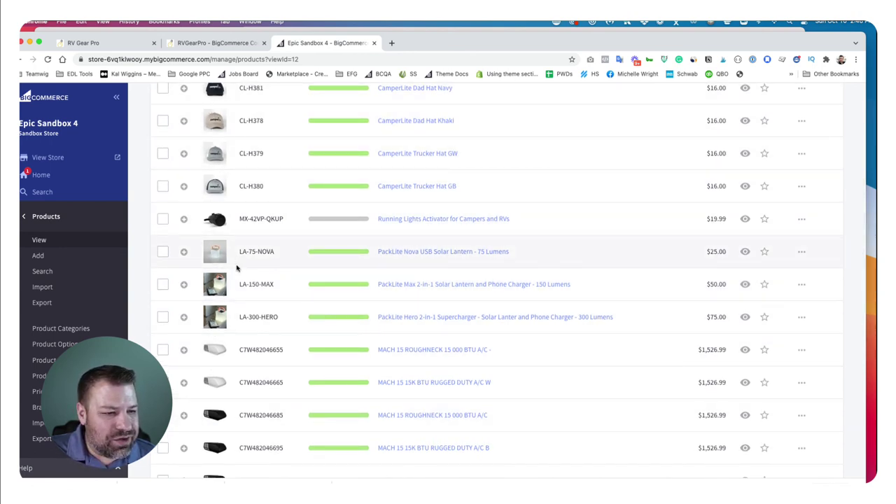
{"action": "left_click", "coordinate": [61, 329]}
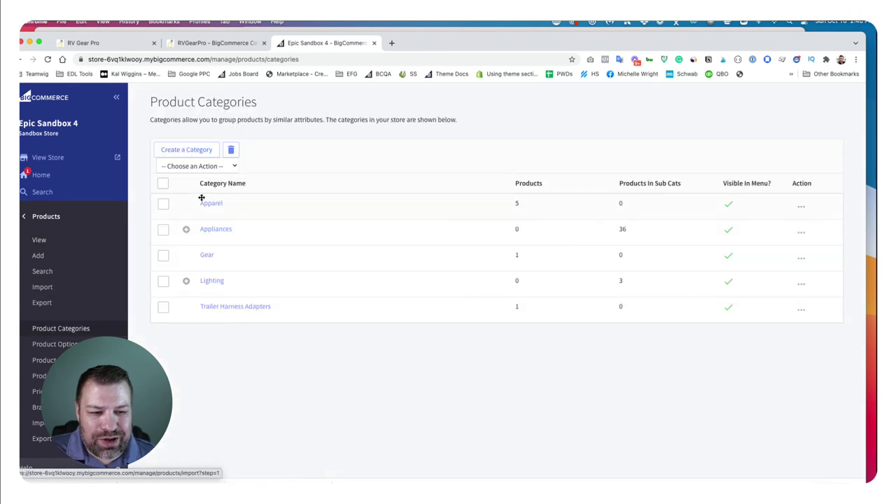